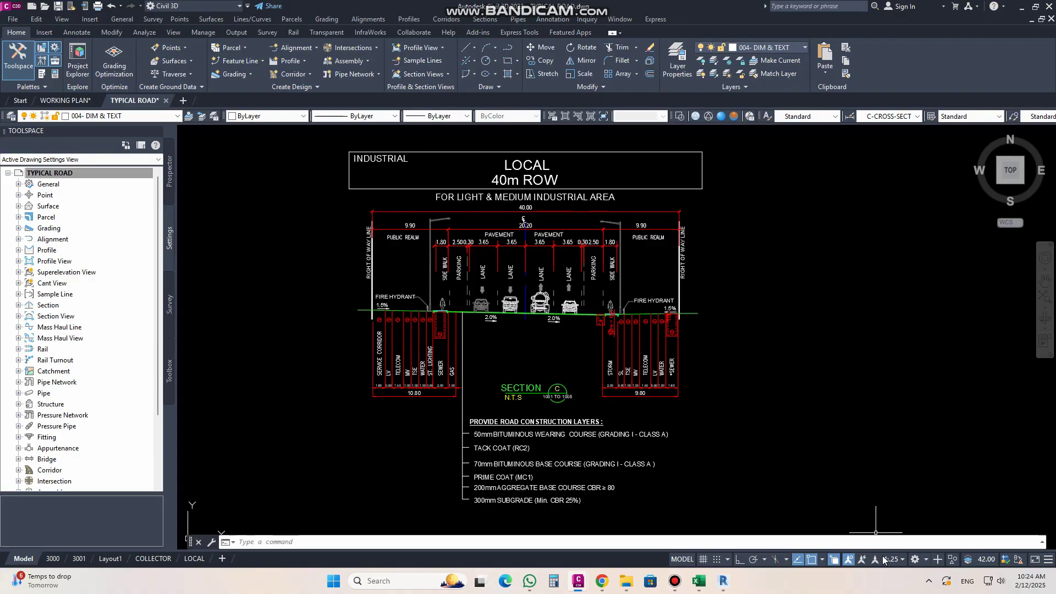
# - Review the annotation scale list and the layer list of the TYPICAL ROAD drawing
pyautogui.click(903, 559)
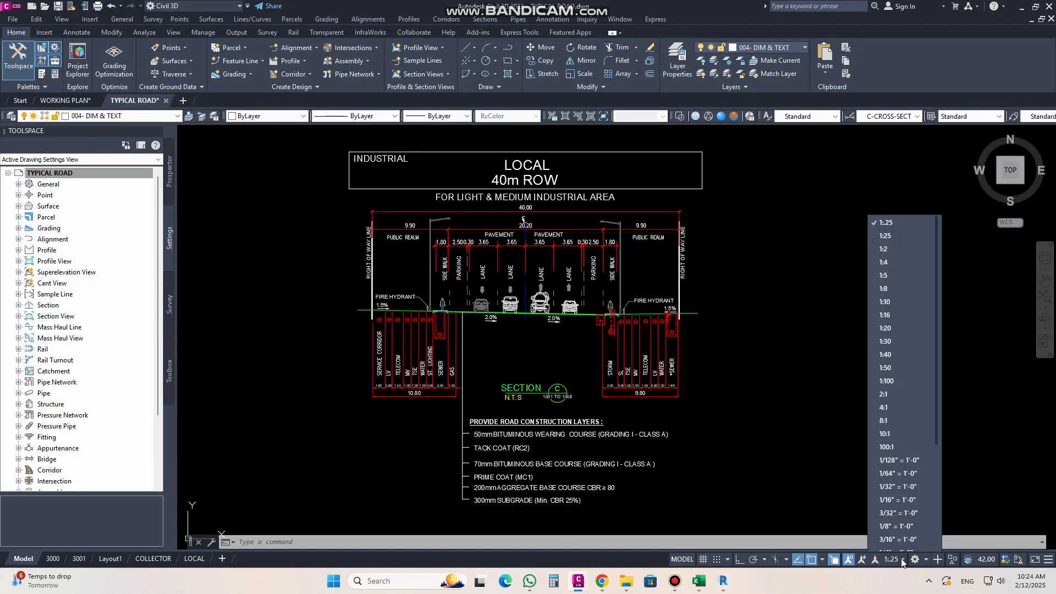
pyautogui.click(785, 329)
pyautogui.click(805, 48)
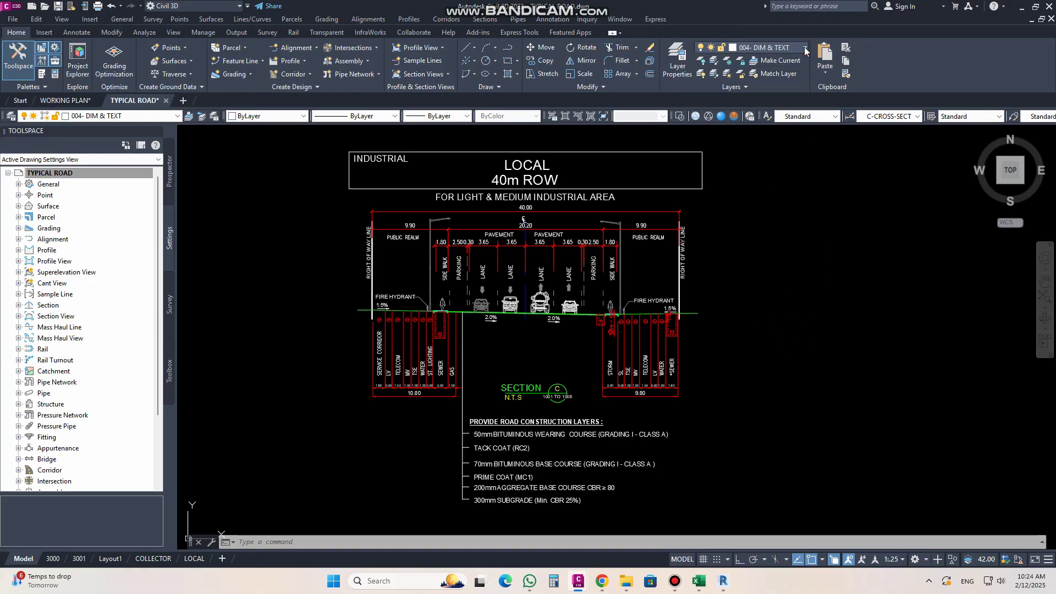
pyautogui.click(807, 48)
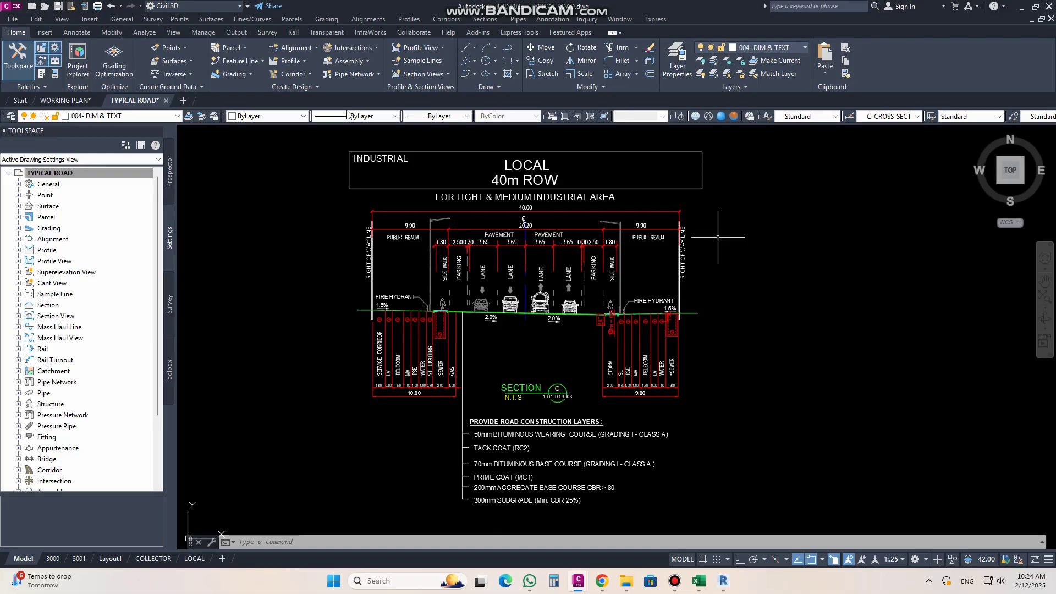
# - Create a new drawing from the default template and review its layer list and annotation scales
pyautogui.click(31, 7)
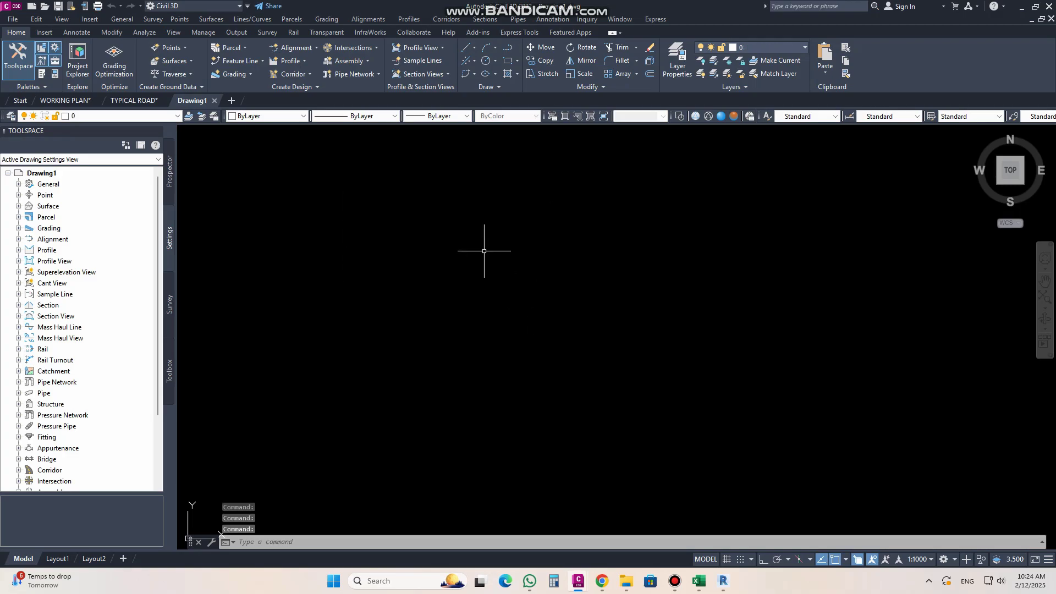
pyautogui.click(805, 49)
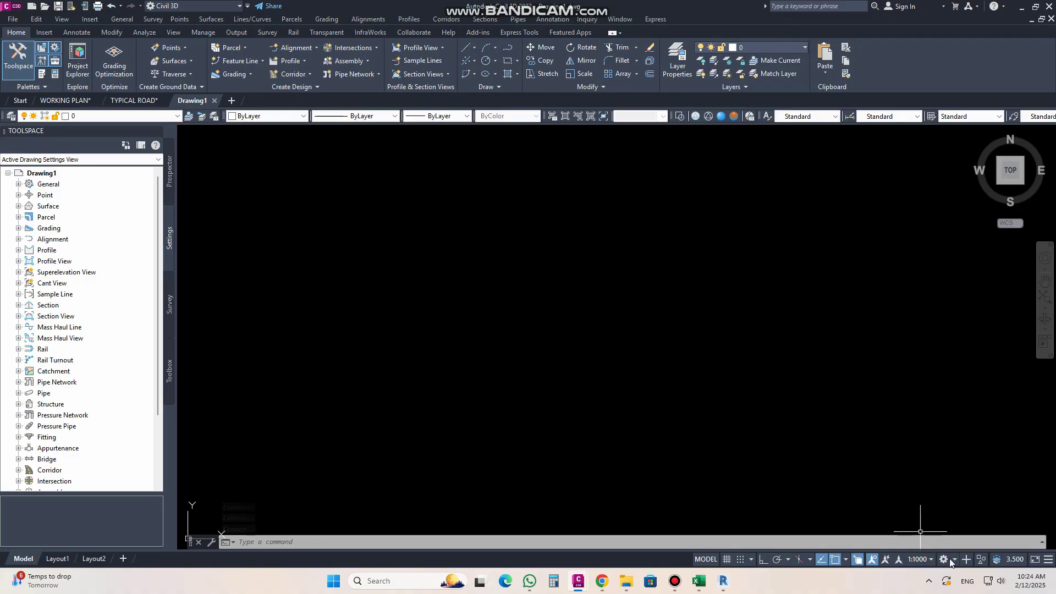
pyautogui.click(918, 560)
pyautogui.click(814, 283)
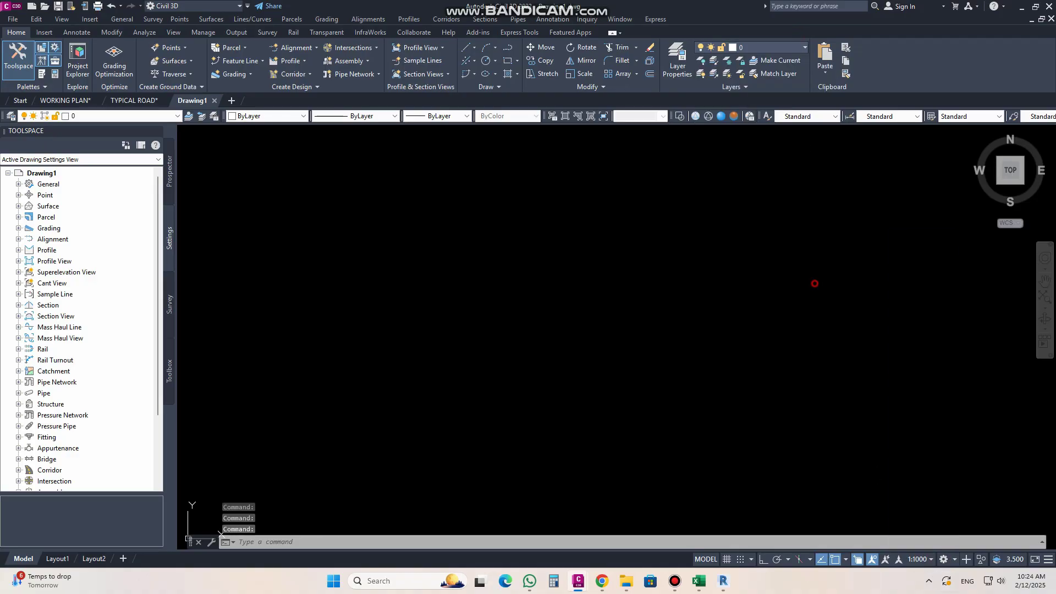
# - Examine the new drawing's settings for abbreviations, ambient settings and object layers, leaving them as they are
pyautogui.click(50, 174)
pyautogui.rightClick(51, 175)
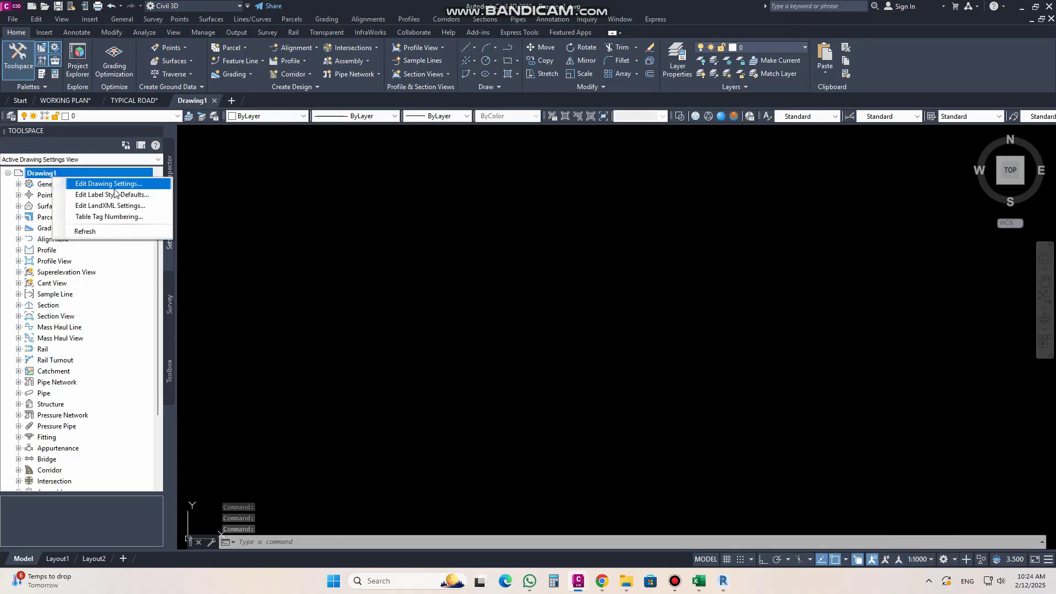
pyautogui.click(109, 182)
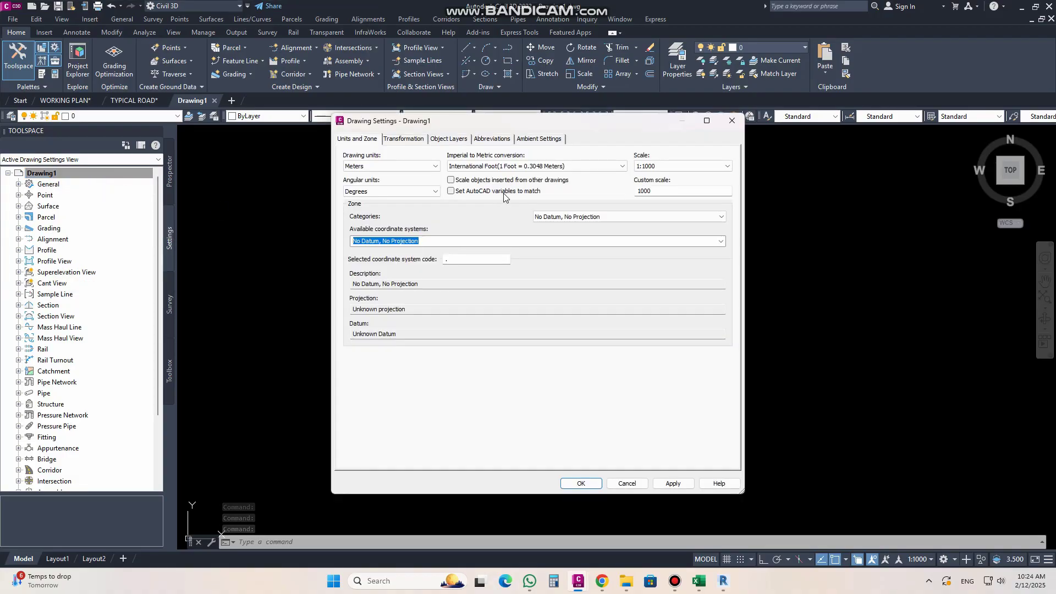
pyautogui.click(492, 139)
pyautogui.click(518, 141)
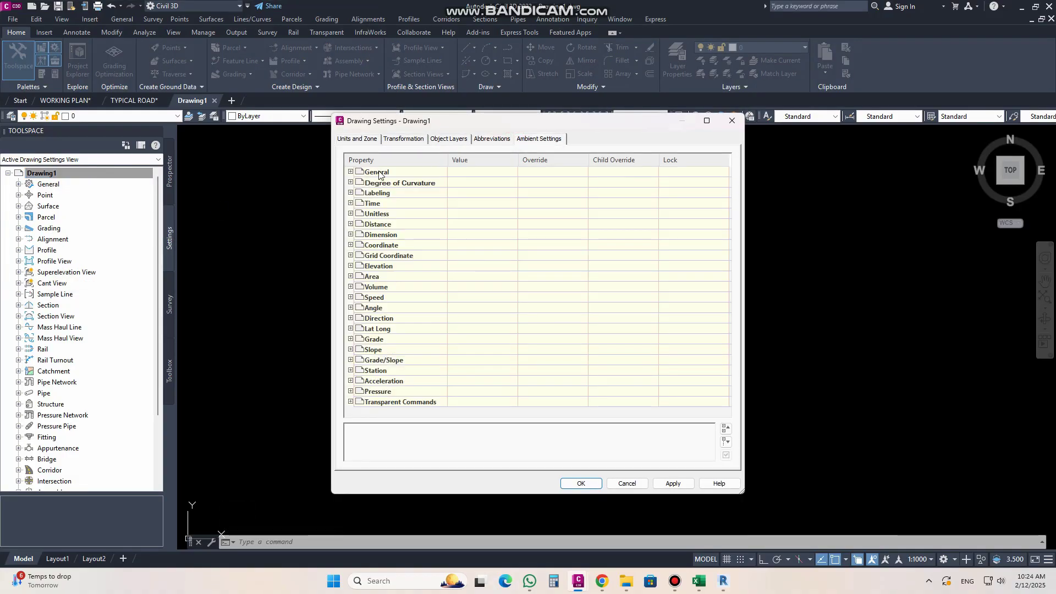
pyautogui.click(460, 139)
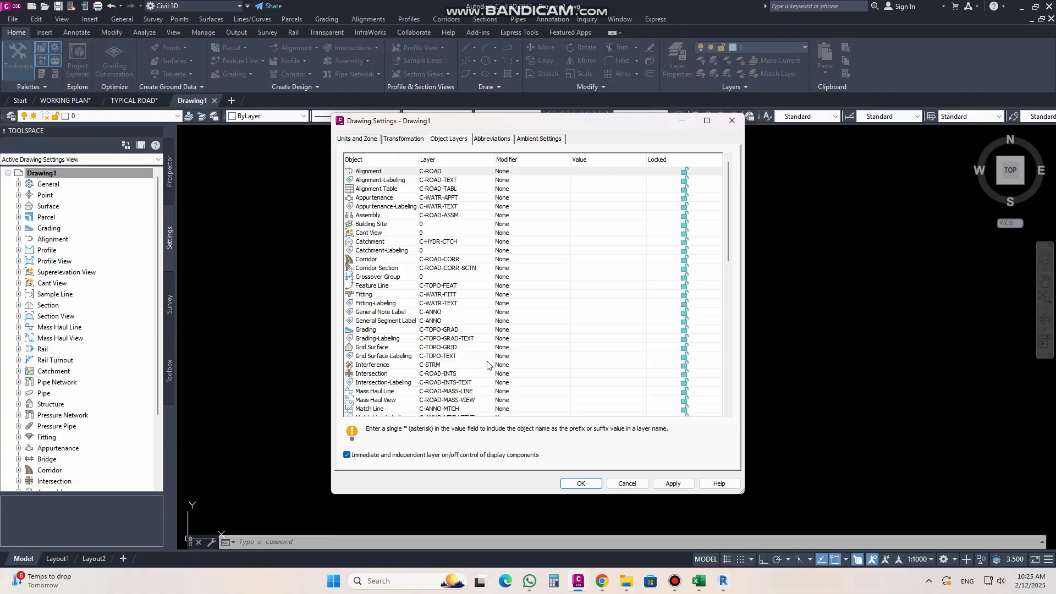
pyautogui.click(732, 120)
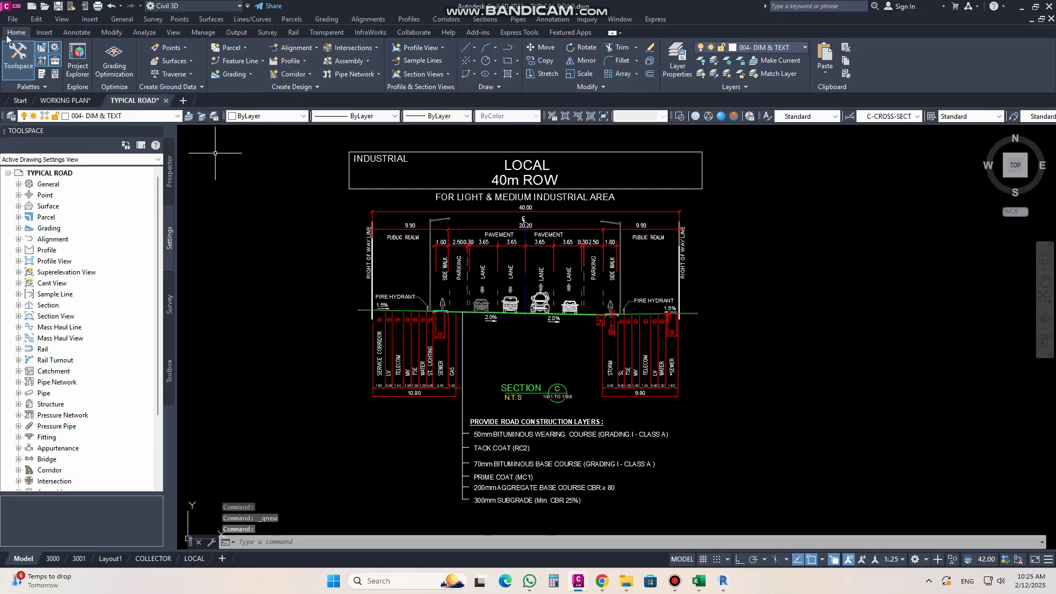
# - Create a new drawing with no template, using metric units
pyautogui.click(12, 20)
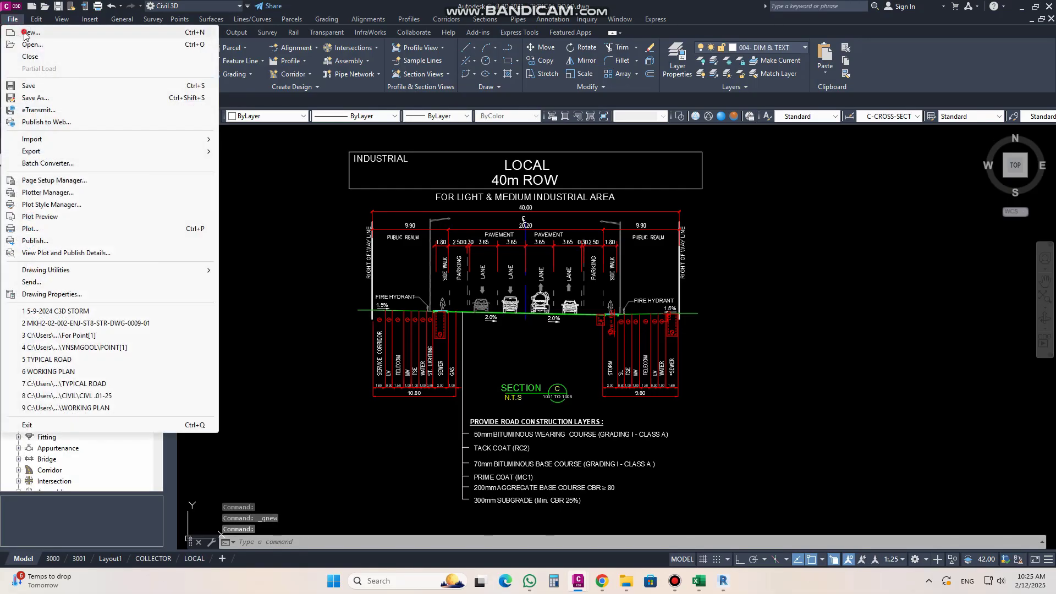
pyautogui.click(29, 32)
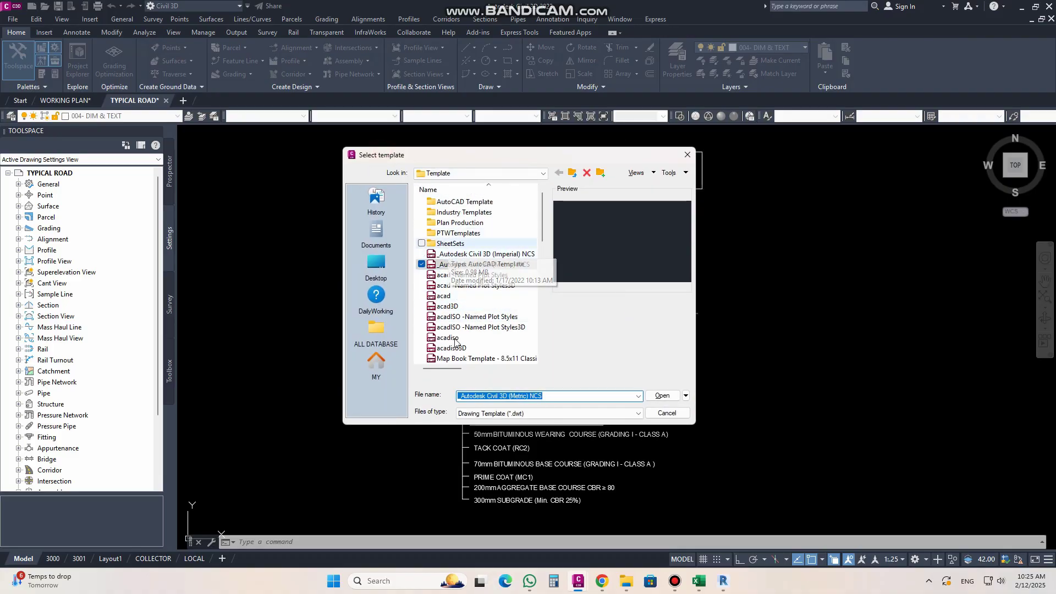
pyautogui.click(685, 396)
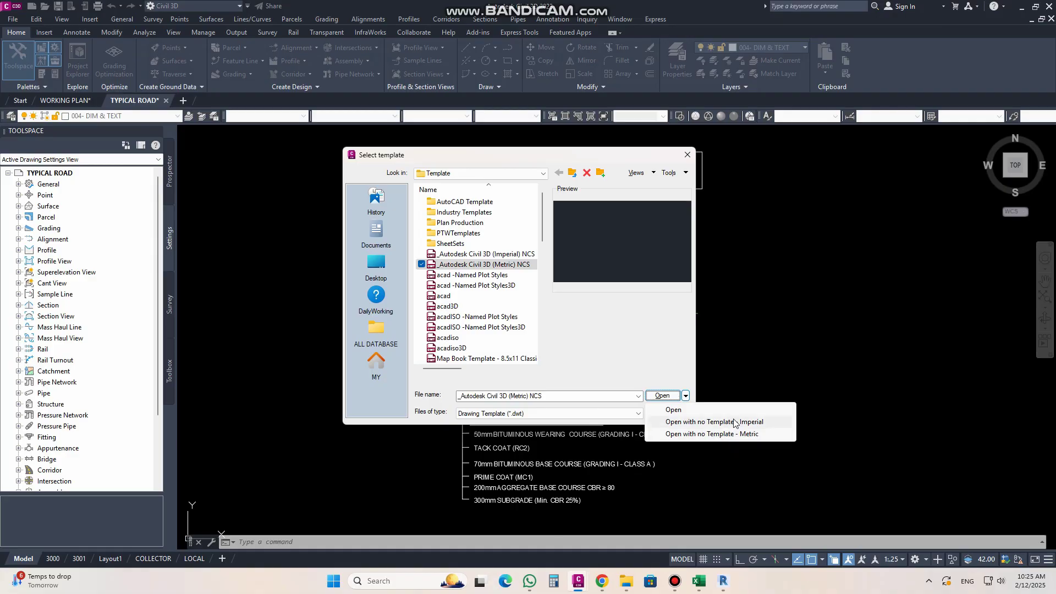
pyautogui.click(698, 434)
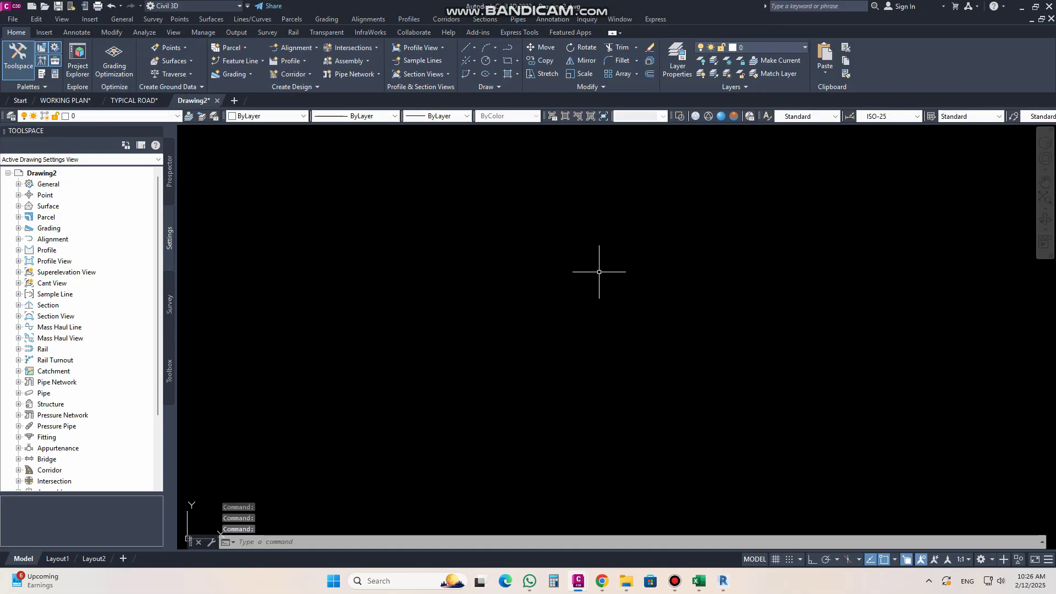
# - Review the annotation scale list and the layer list of the template-free metric drawing
pyautogui.click(968, 560)
pyautogui.scroll(-1, 968, 495)
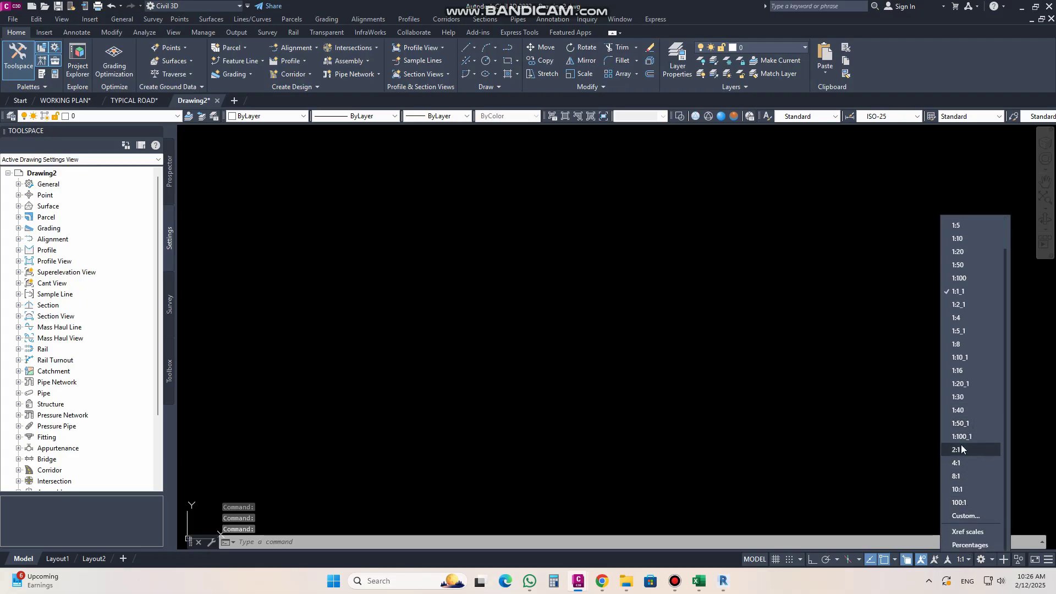
pyautogui.click(923, 419)
pyautogui.click(807, 48)
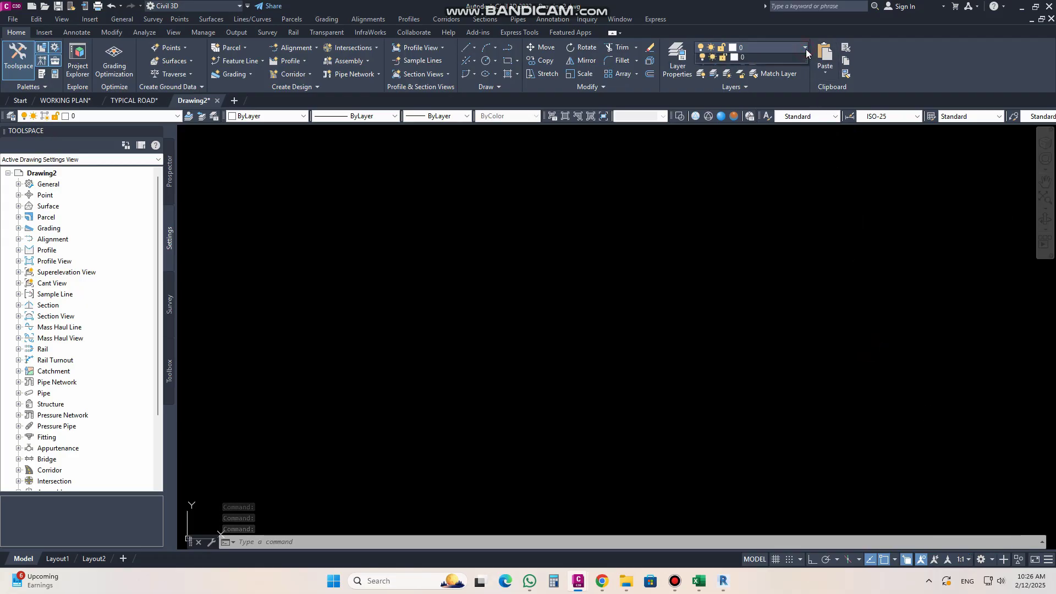
pyautogui.click(758, 62)
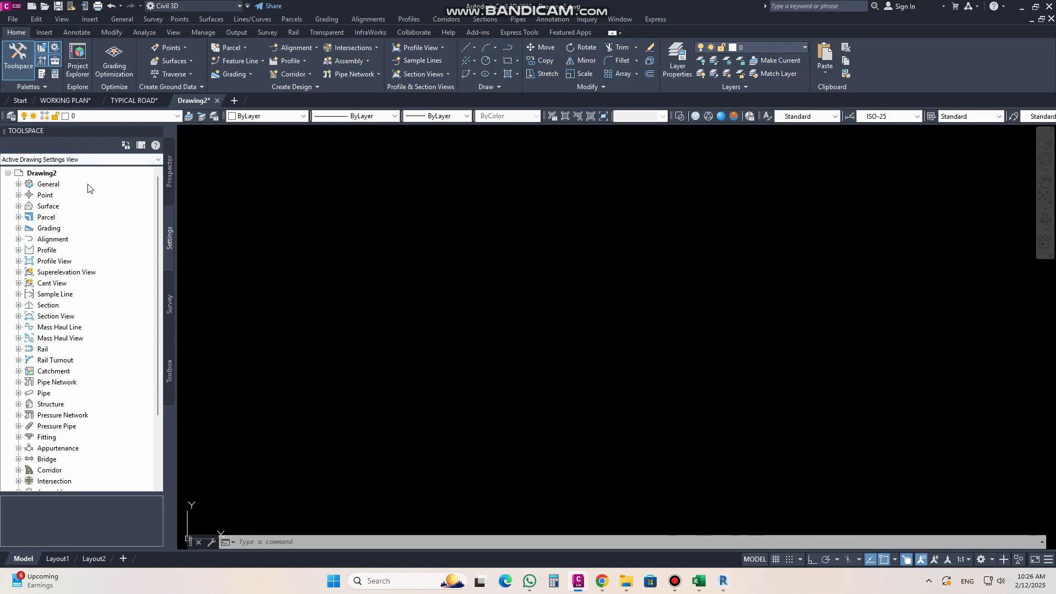
# - Inspect the object layer assignments in the Drawing2 drawing settings and close them without changes
pyautogui.rightClick(67, 173)
pyautogui.click(110, 177)
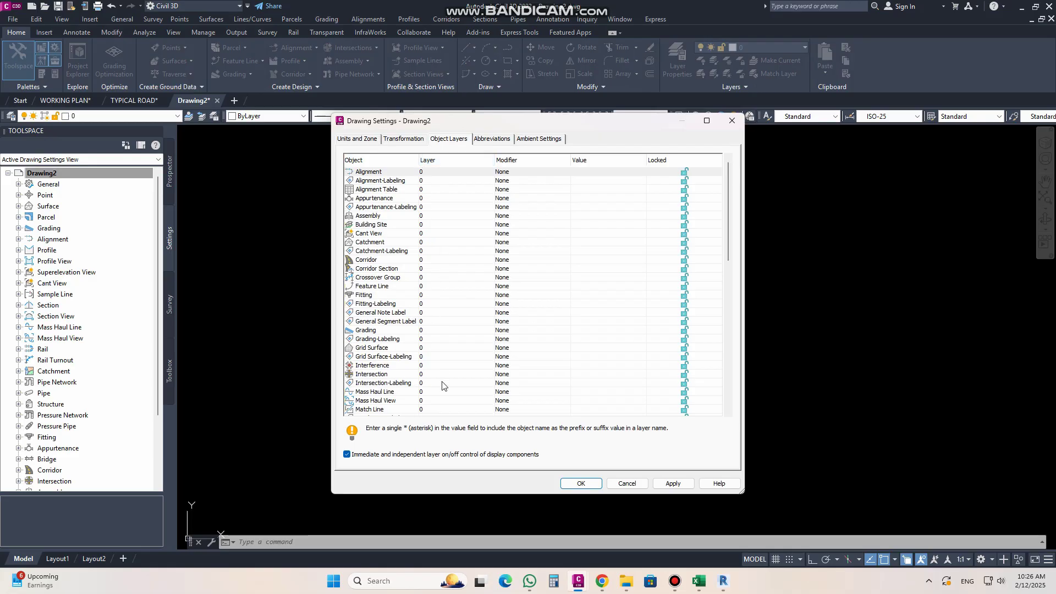
pyautogui.click(632, 483)
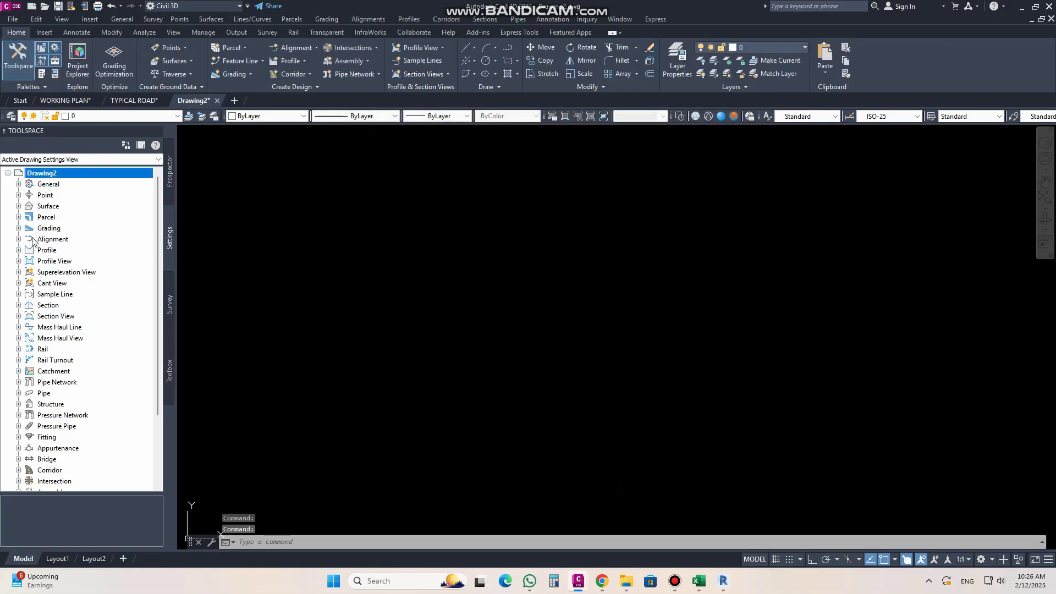
# - Check which surface styles are available for a new TIN surface in Drawing2, leaving without creating the surface
pyautogui.click(167, 190)
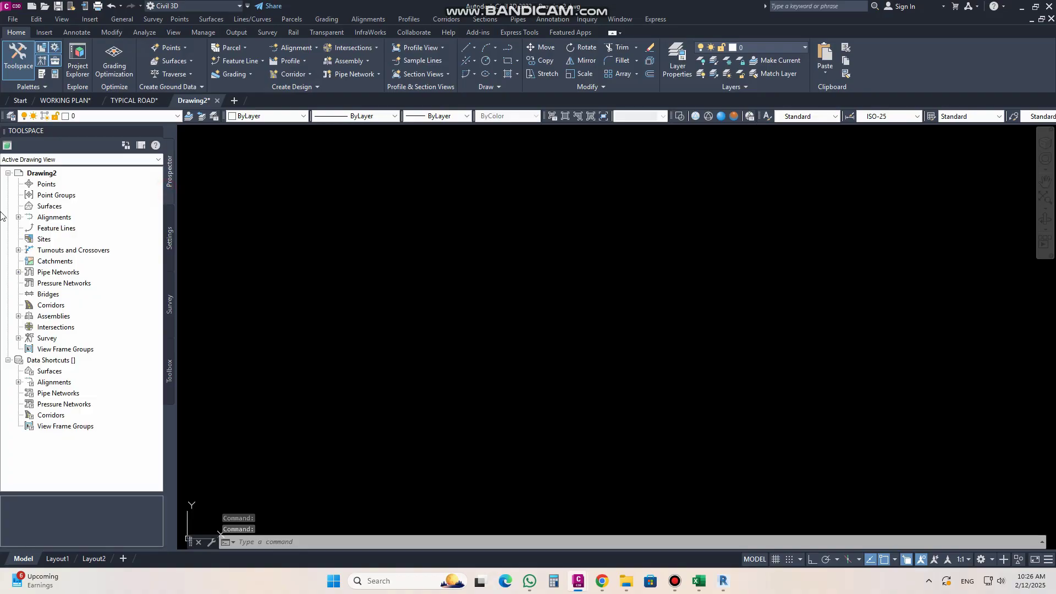
pyautogui.click(49, 208)
pyautogui.rightClick(49, 207)
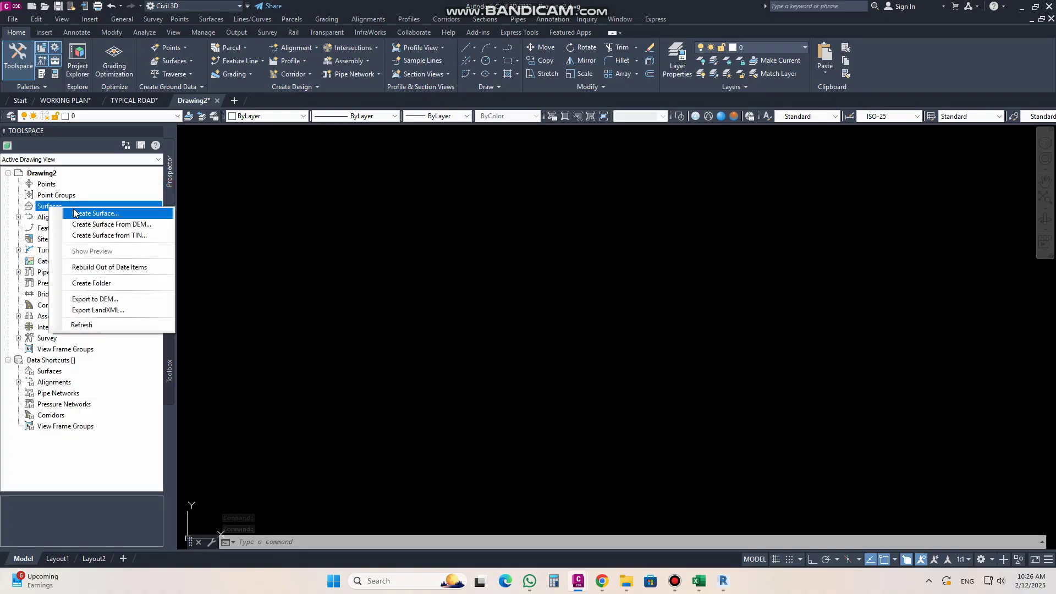
pyautogui.click(77, 214)
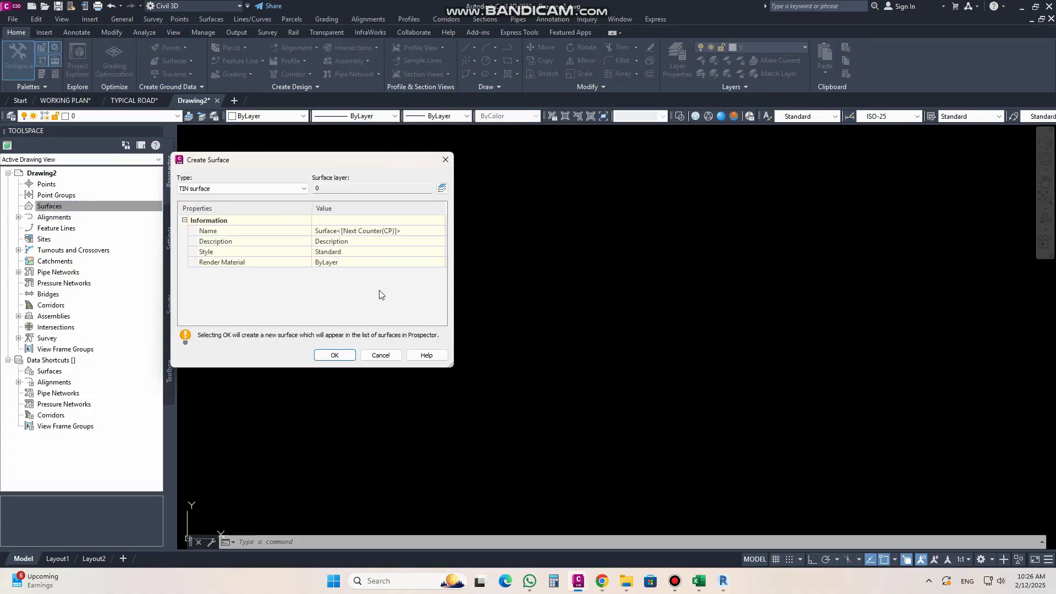
pyautogui.click(336, 242)
pyautogui.click(332, 253)
pyautogui.click(440, 252)
pyautogui.click(369, 167)
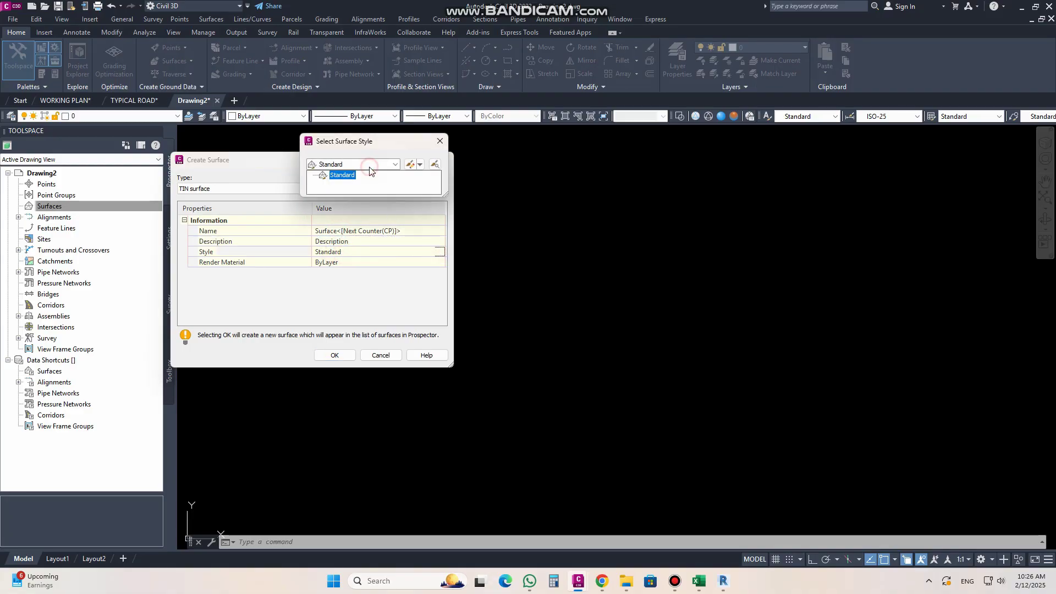
pyautogui.click(440, 142)
pyautogui.click(447, 160)
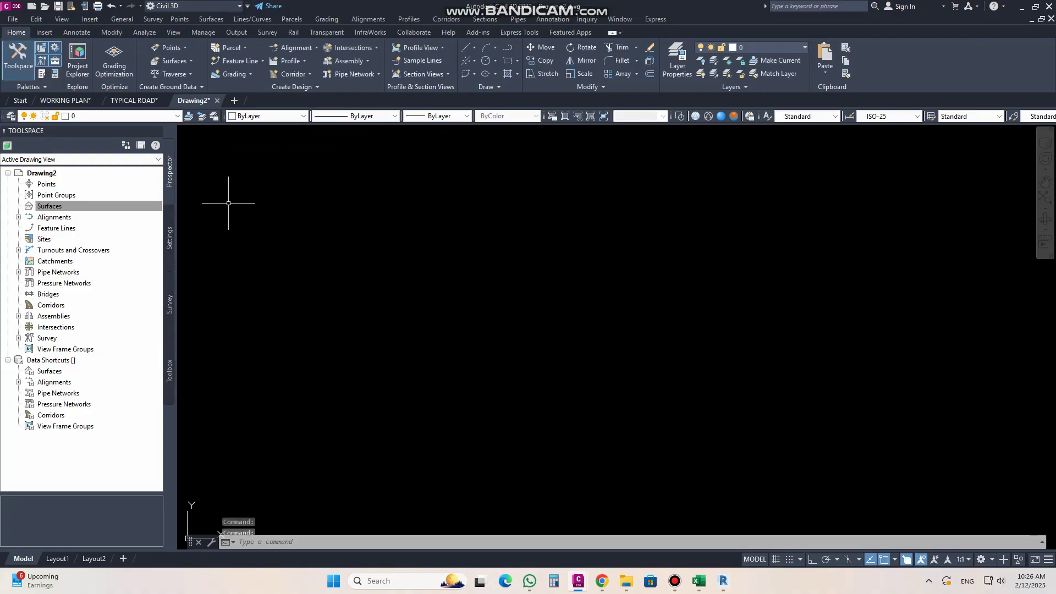
# - Inspect the Surface settings collection and its label styles, and expand the drawing's Alignments collection
pyautogui.click(169, 236)
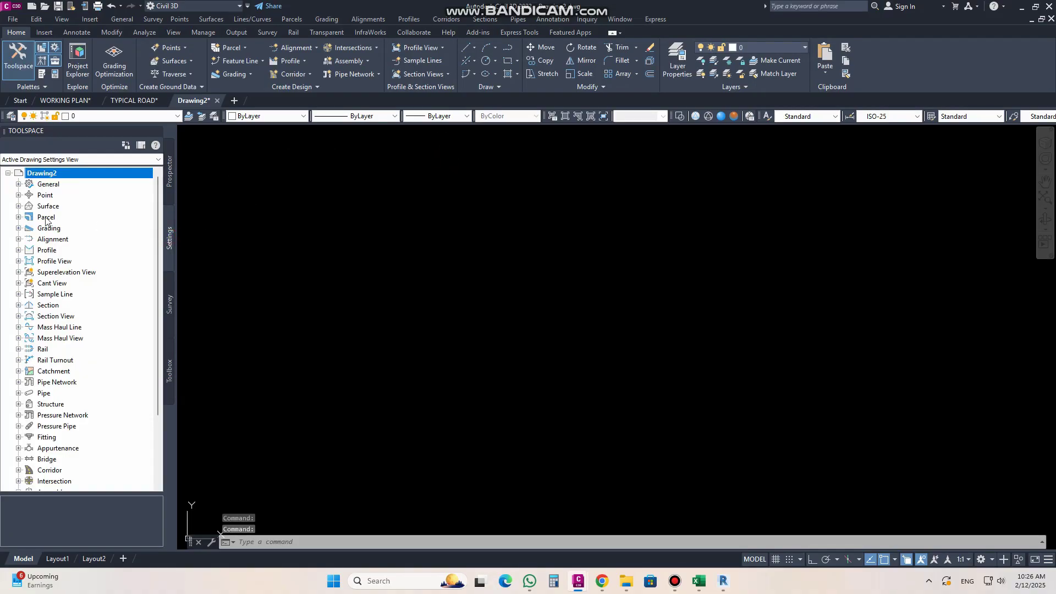
pyautogui.click(18, 207)
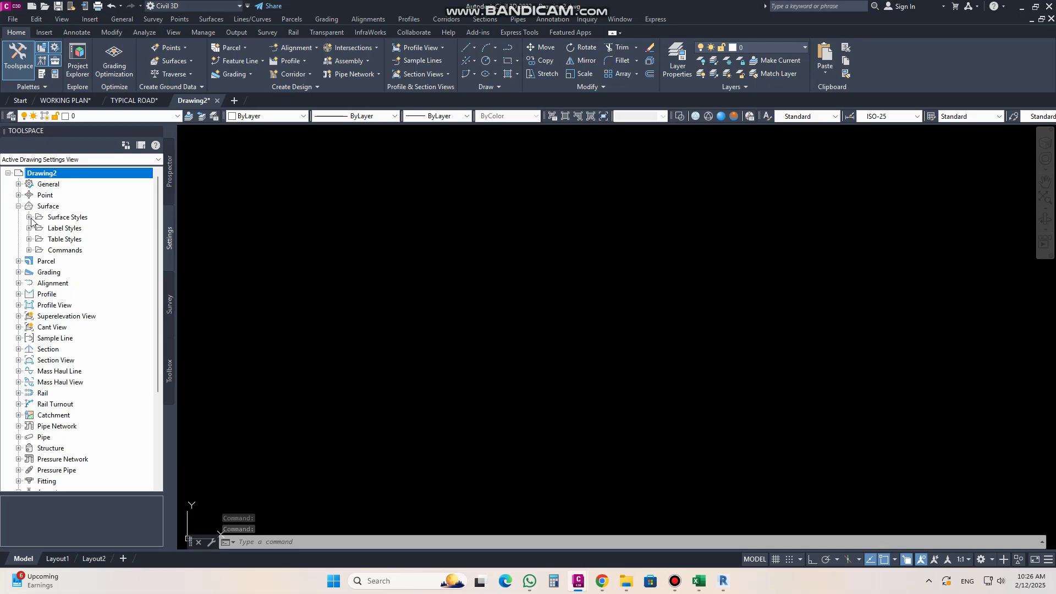
pyautogui.click(29, 228)
pyautogui.click(29, 228)
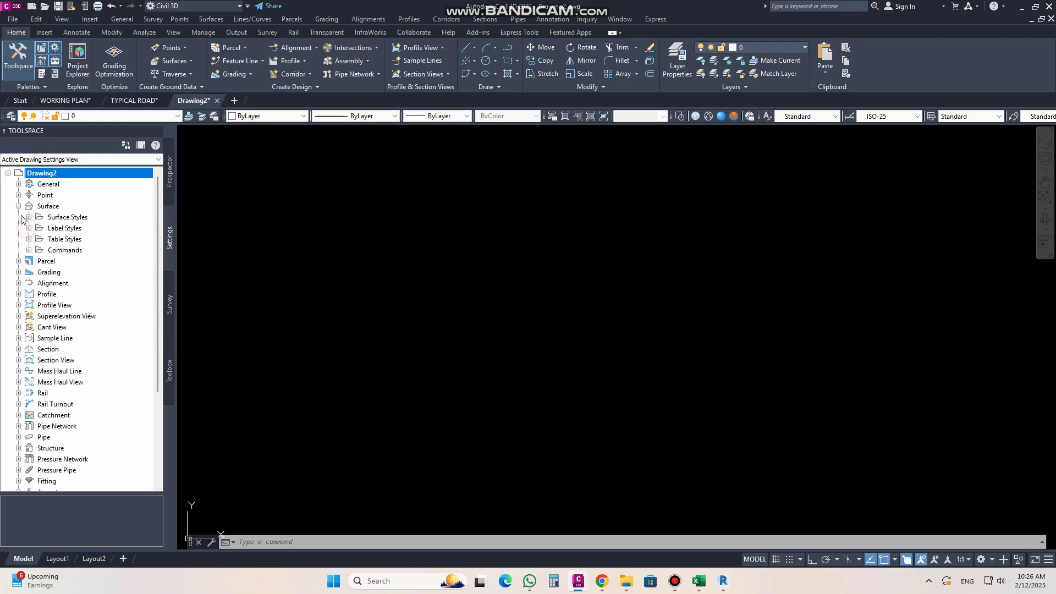
pyautogui.click(18, 207)
pyautogui.click(170, 187)
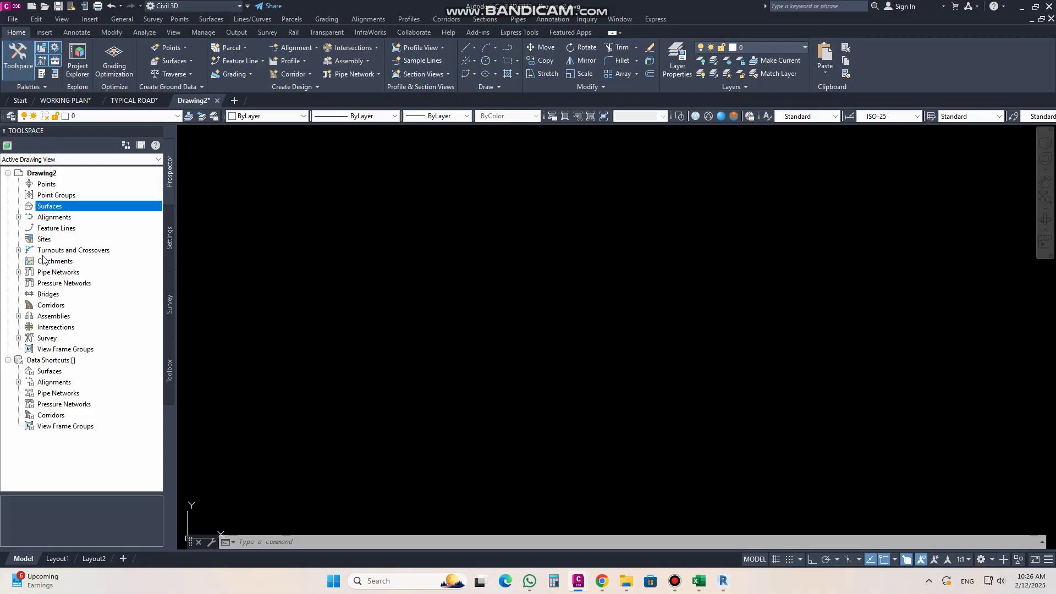
pyautogui.click(18, 216)
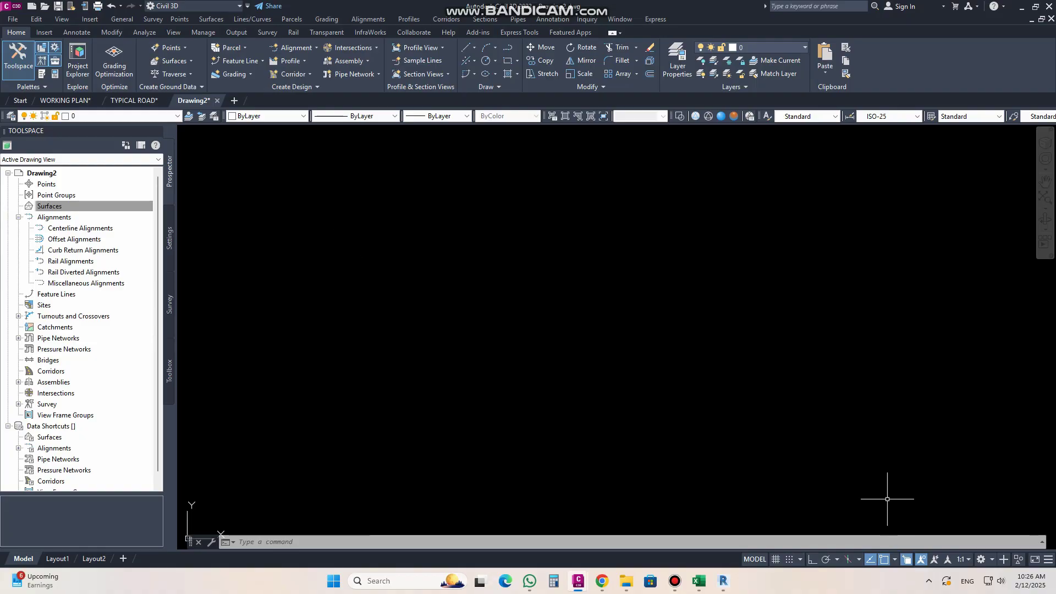
# - Look through the full annotation scale list of Drawing2 again without choosing a scale
pyautogui.click(968, 559)
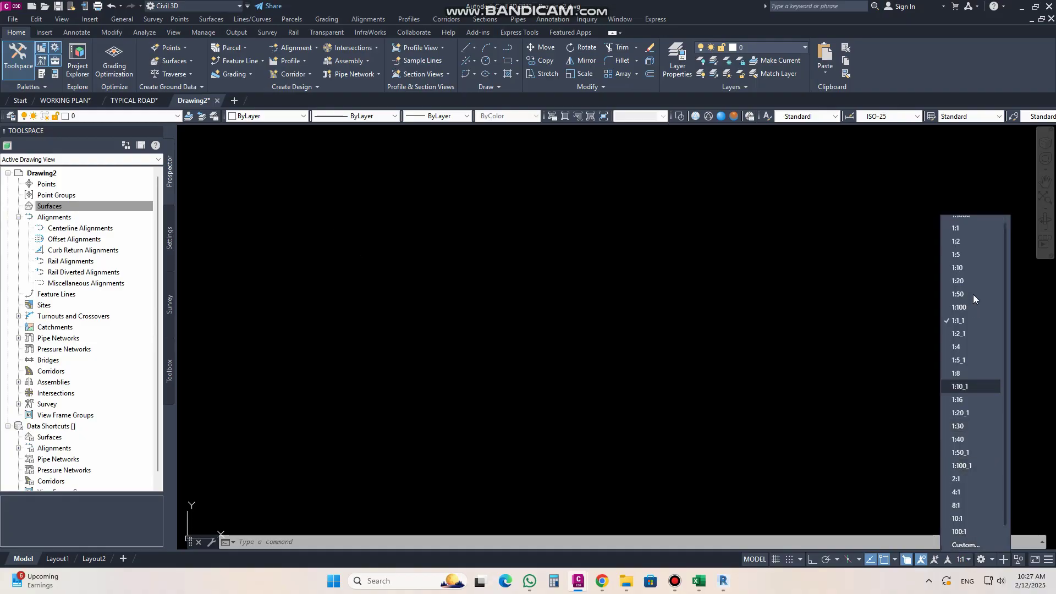
pyautogui.scroll(1, 965, 246)
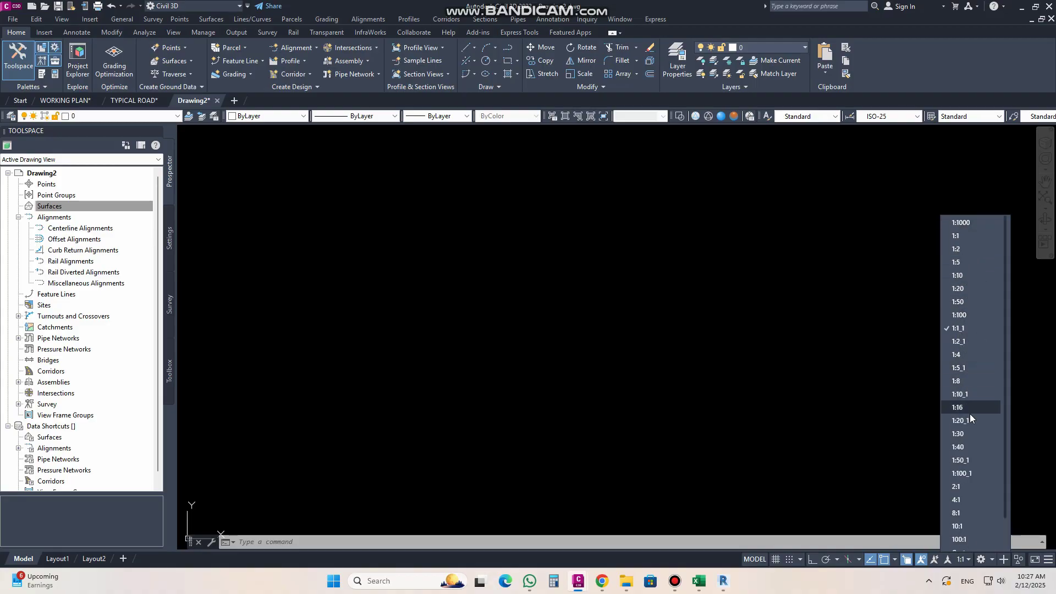
pyautogui.scroll(-2, 968, 355)
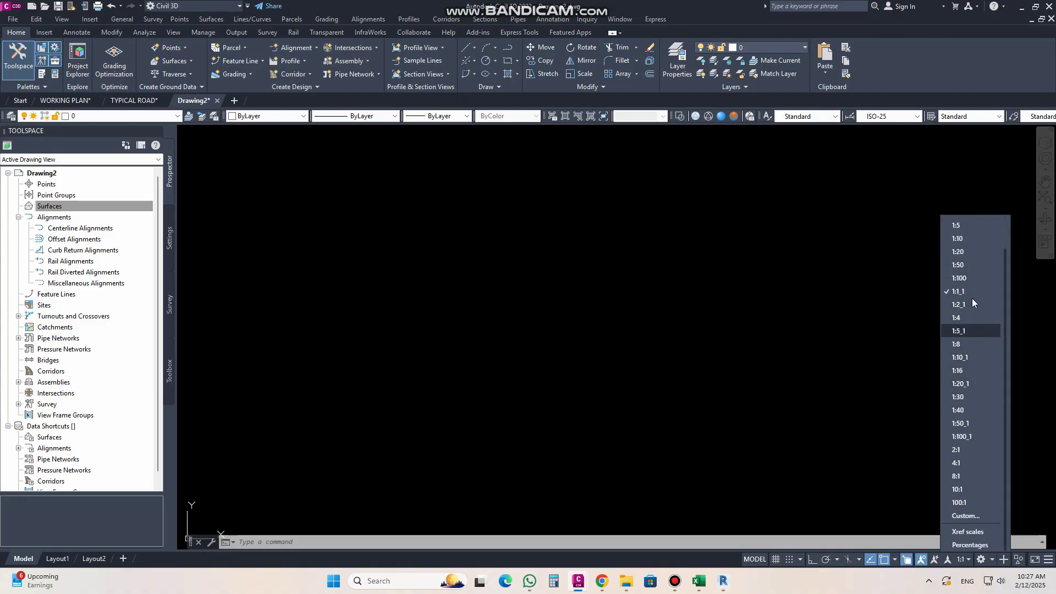
pyautogui.scroll(2, 952, 385)
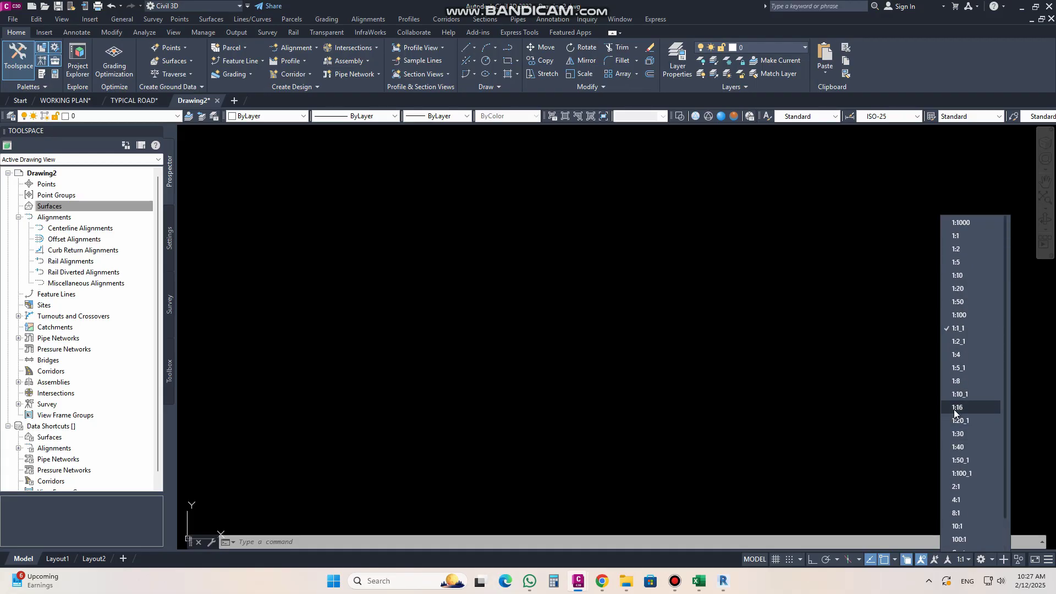
pyautogui.click(854, 360)
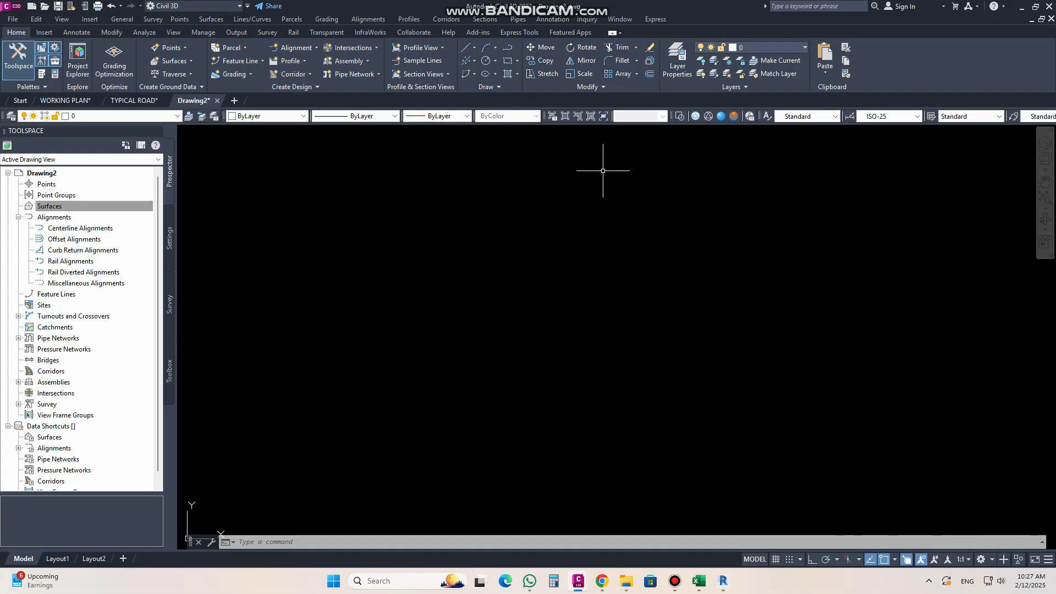
# - Examine the scales defined in Drawing2's custom annotation scale list, including the 1:100_1 entry, and close it without changes
pyautogui.click(78, 207)
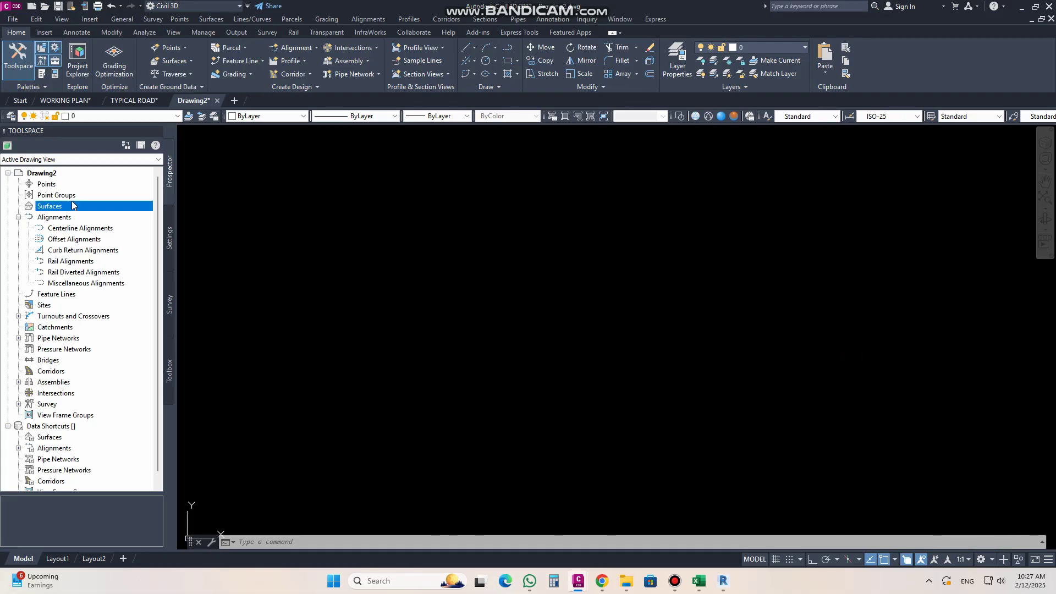
pyautogui.click(964, 560)
pyautogui.scroll(-3, 970, 513)
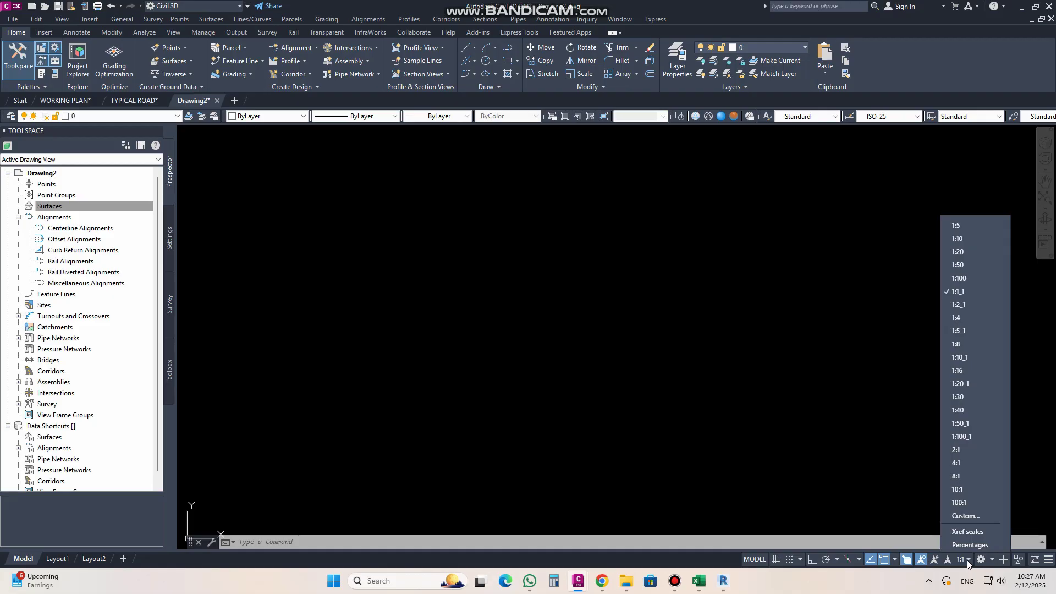
pyautogui.click(966, 516)
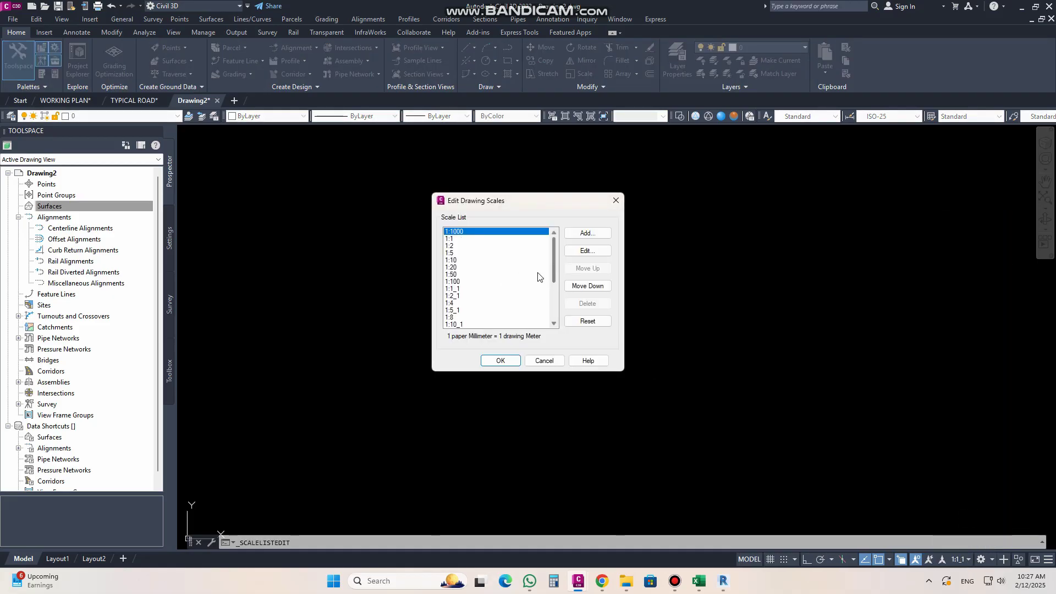
pyautogui.scroll(-2, 515, 305)
pyautogui.scroll(-2, 514, 303)
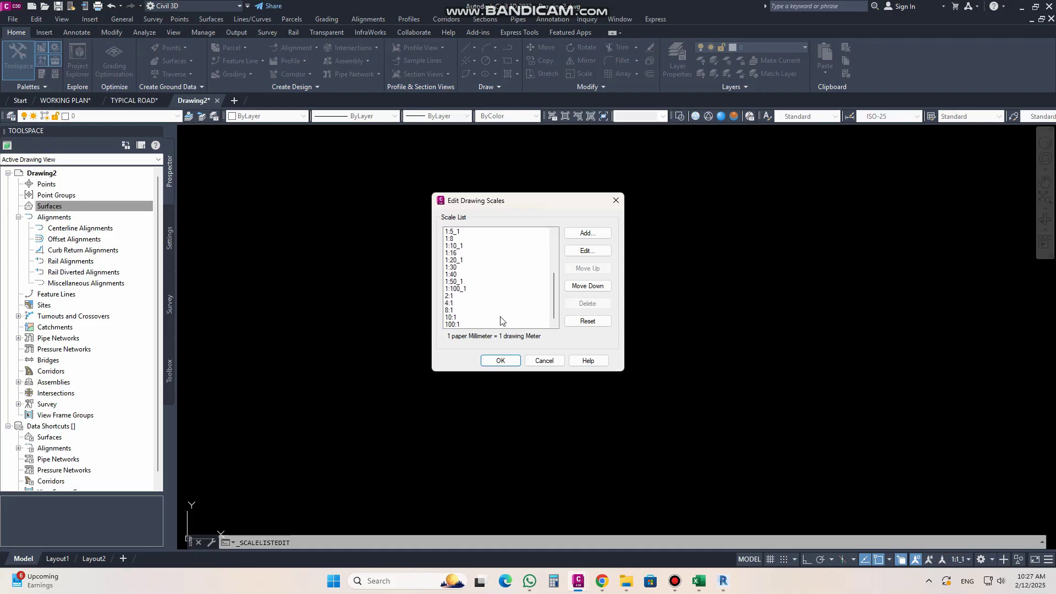
pyautogui.scroll(3, 467, 275)
pyautogui.scroll(1, 467, 278)
pyautogui.scroll(-3, 471, 297)
pyautogui.scroll(-1, 450, 304)
pyautogui.click(455, 288)
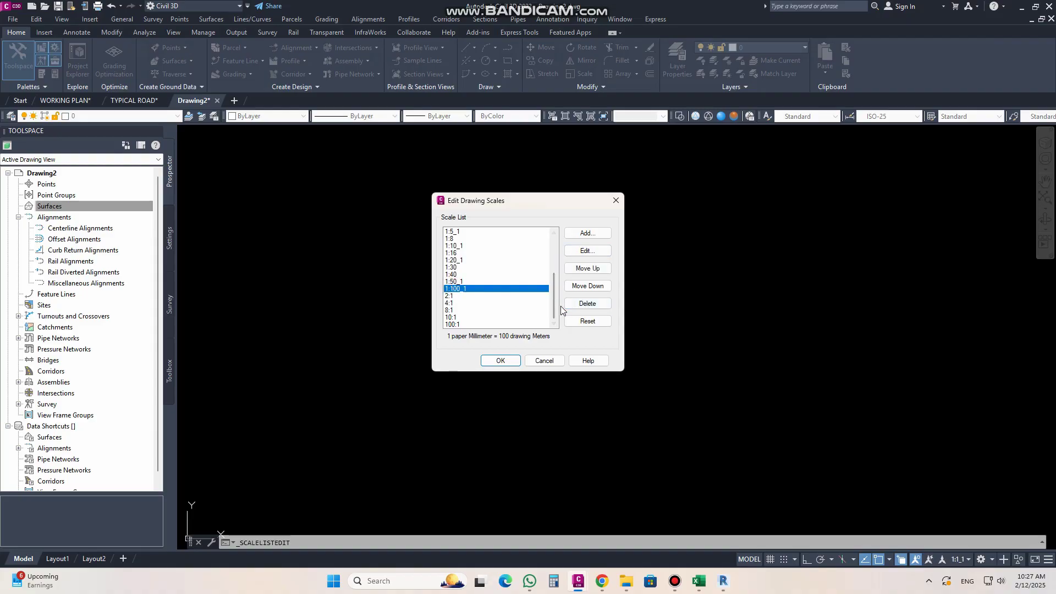
pyautogui.scroll(4, 472, 290)
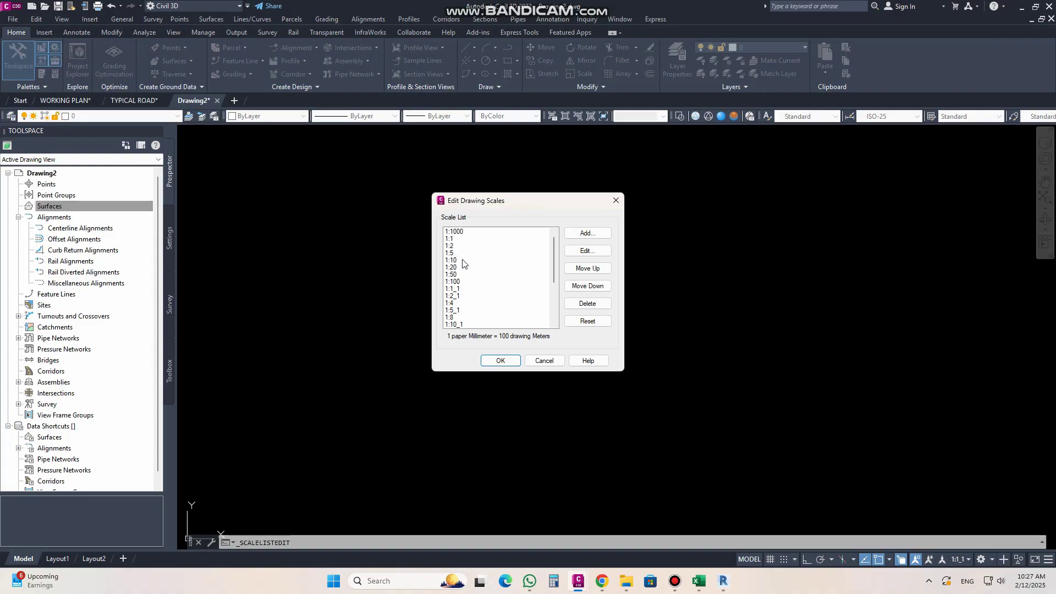
pyautogui.scroll(-2, 472, 306)
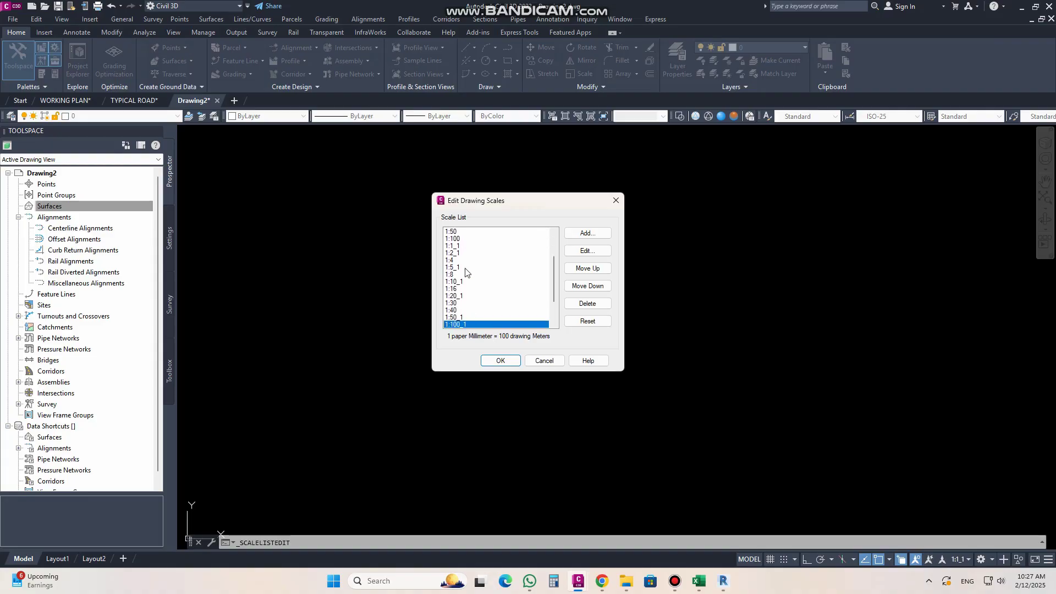
pyautogui.click(615, 200)
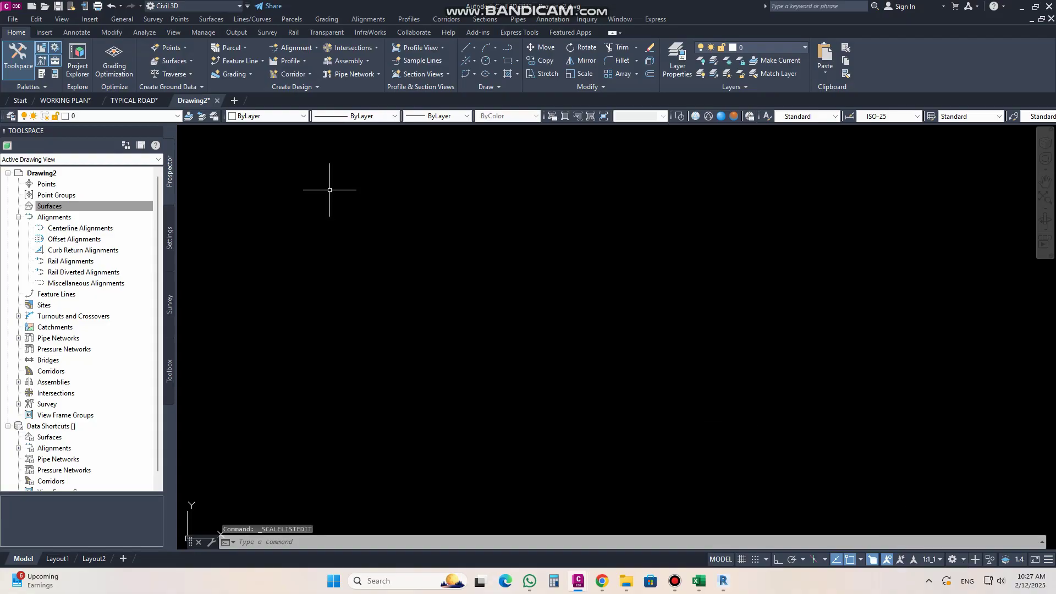
# - Inspect the units, angular units and available scales in the Drawing2 drawing settings, applying them with the 1:1000 scale
pyautogui.click(170, 238)
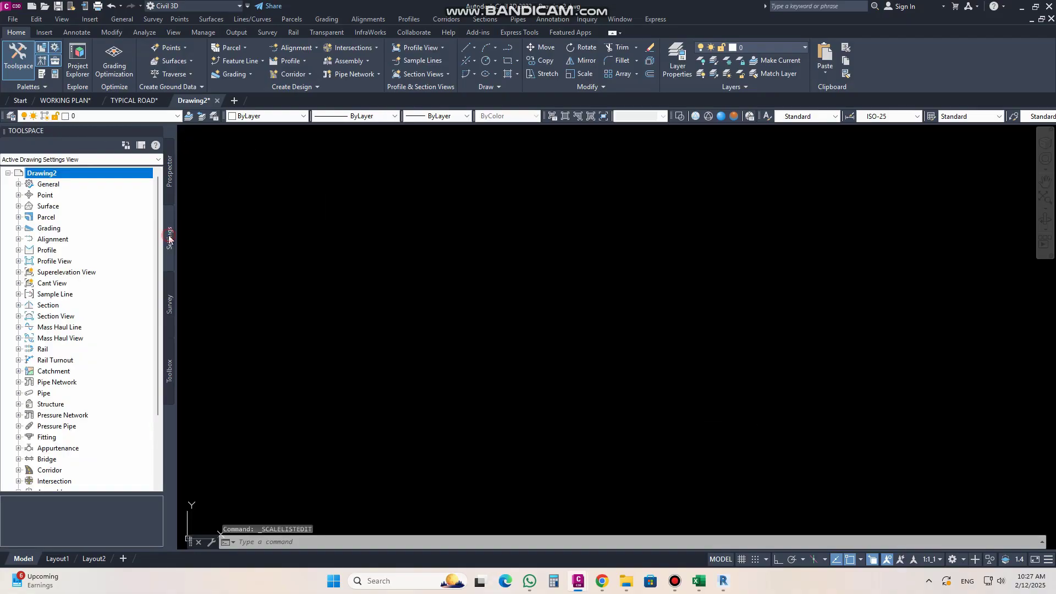
pyautogui.rightClick(57, 177)
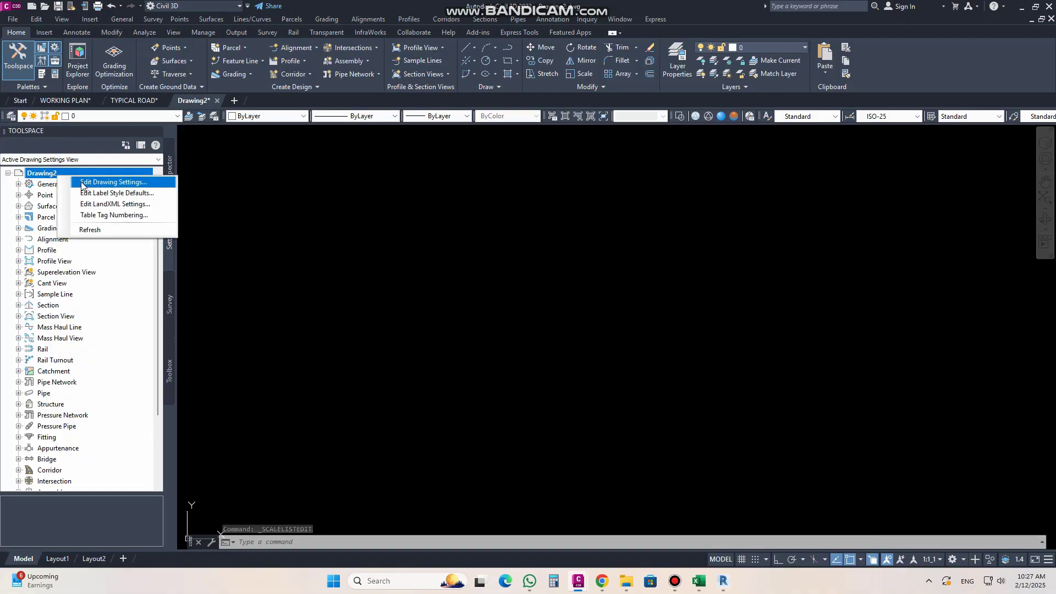
pyautogui.click(82, 182)
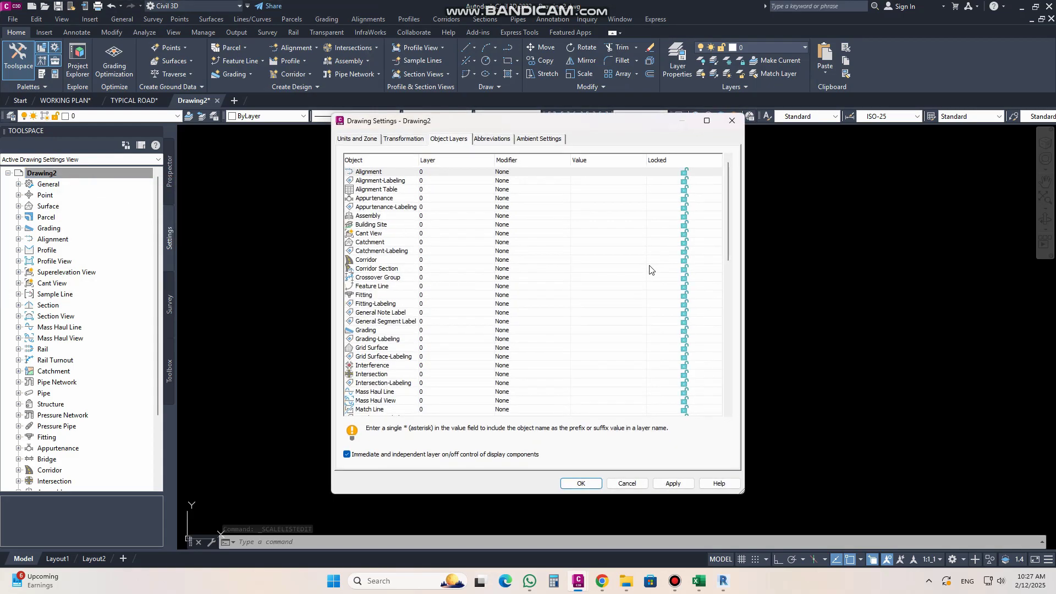
pyautogui.click(340, 141)
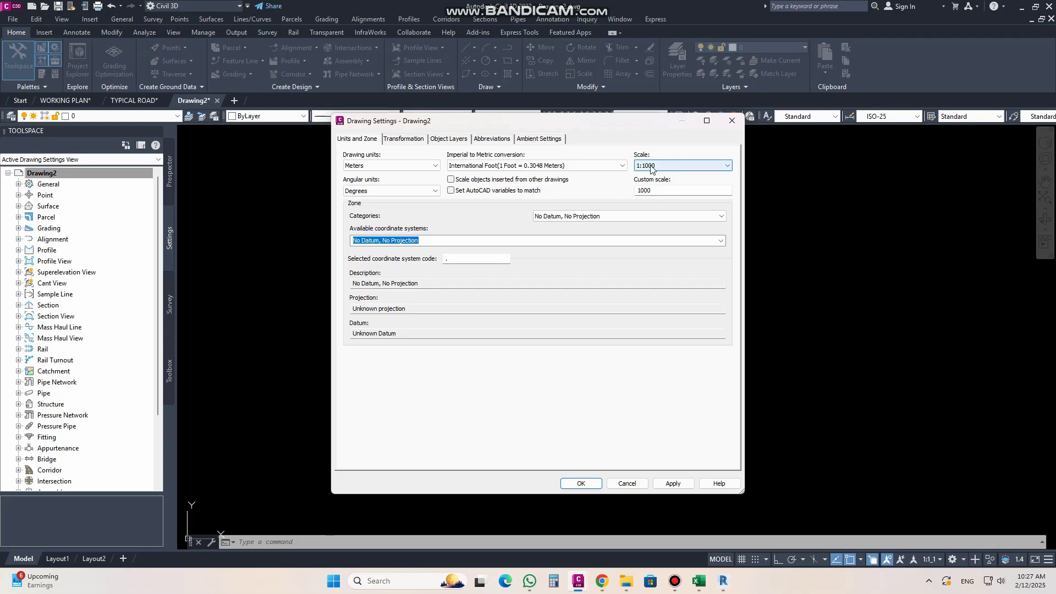
pyautogui.click(726, 166)
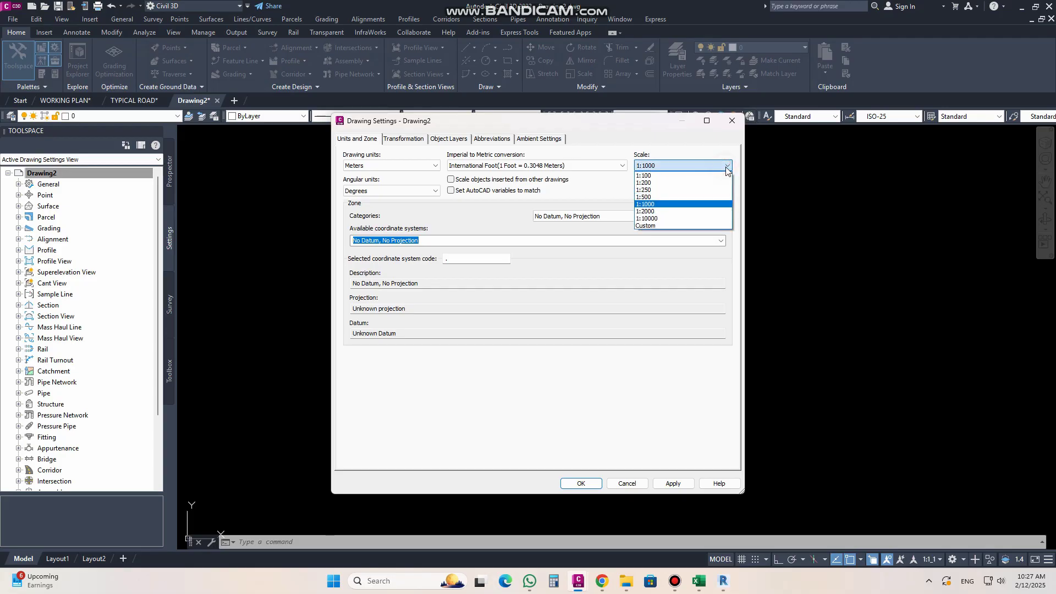
pyautogui.click(658, 141)
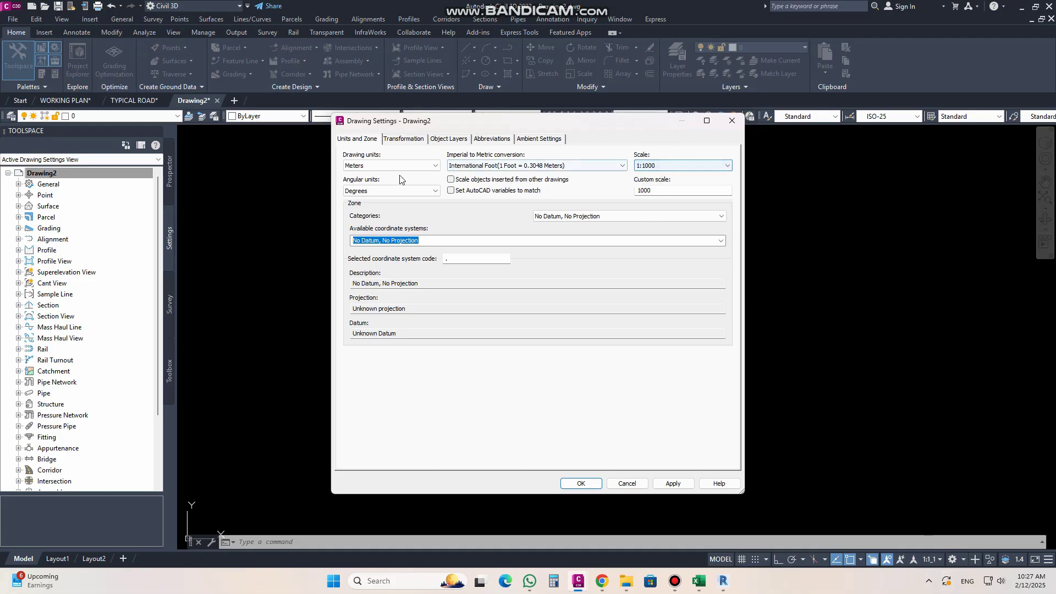
pyautogui.click(375, 166)
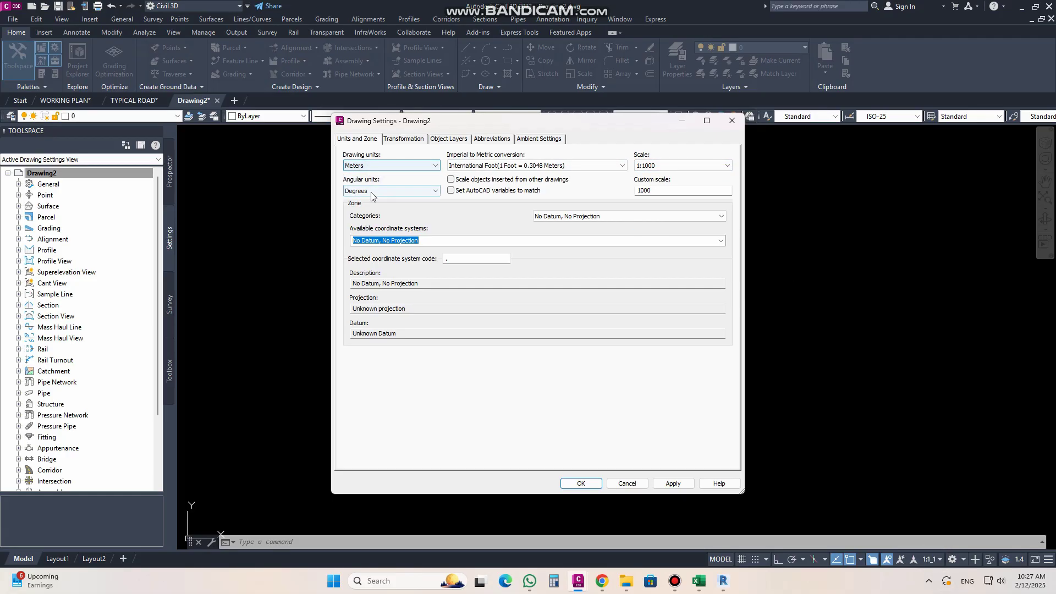
pyautogui.click(686, 165)
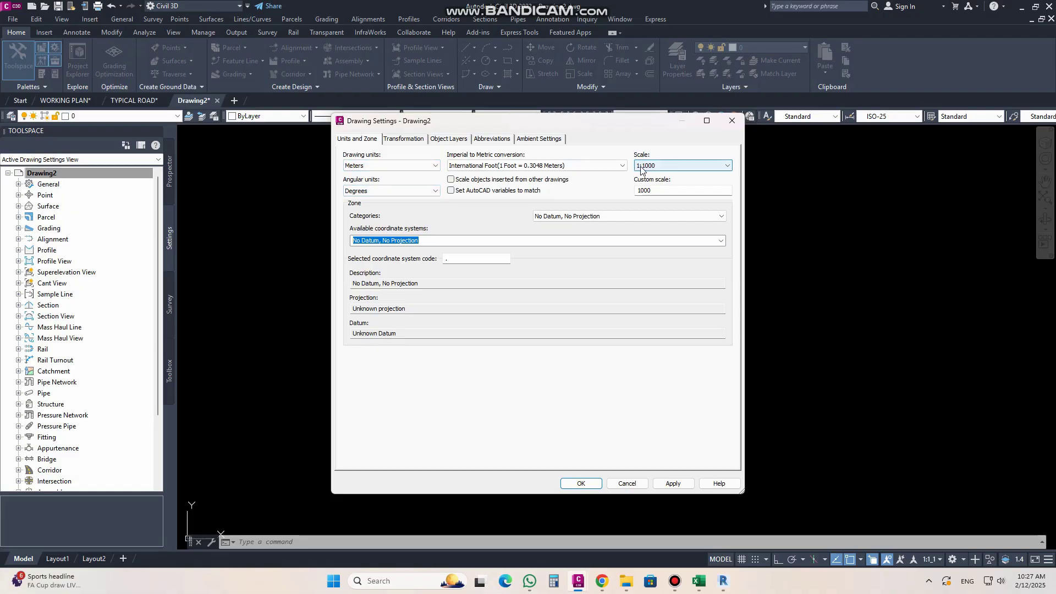
pyautogui.click(672, 484)
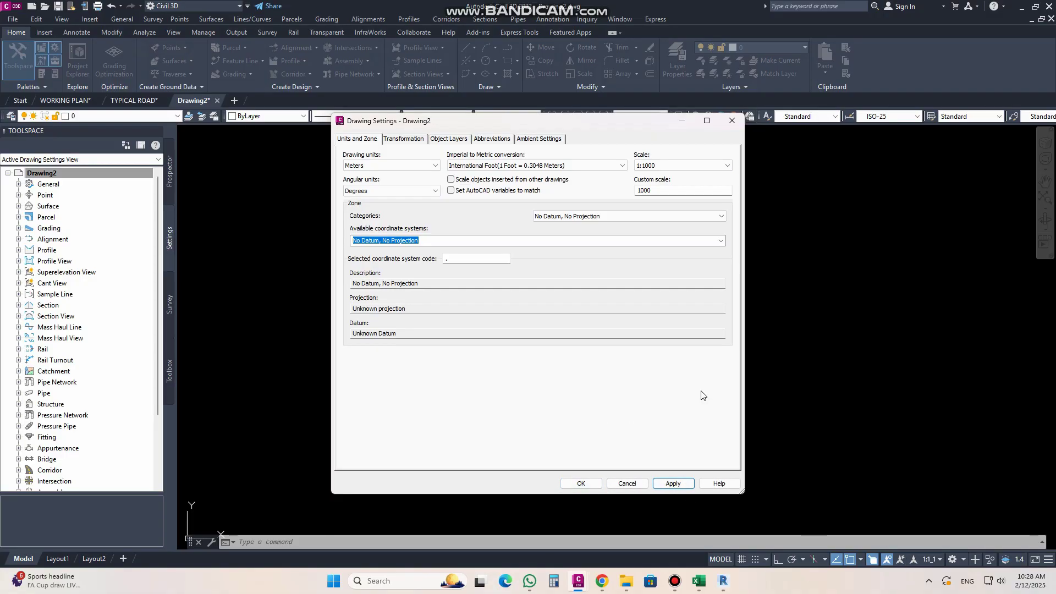
# - Set the drawing scale of Drawing2 to 1:250 and apply it
pyautogui.click(728, 165)
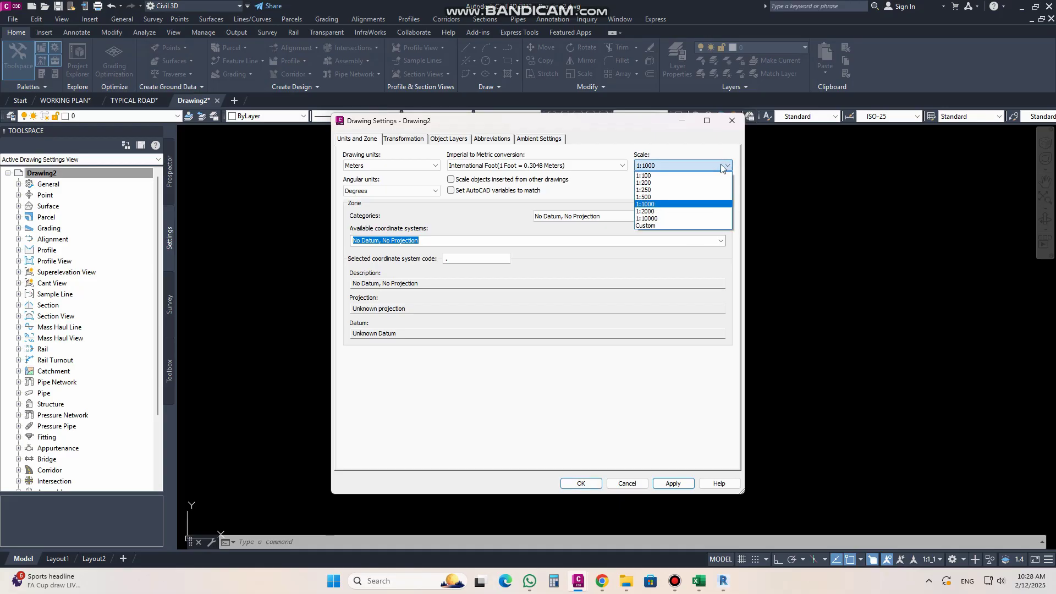
pyautogui.click(655, 190)
pyautogui.click(674, 483)
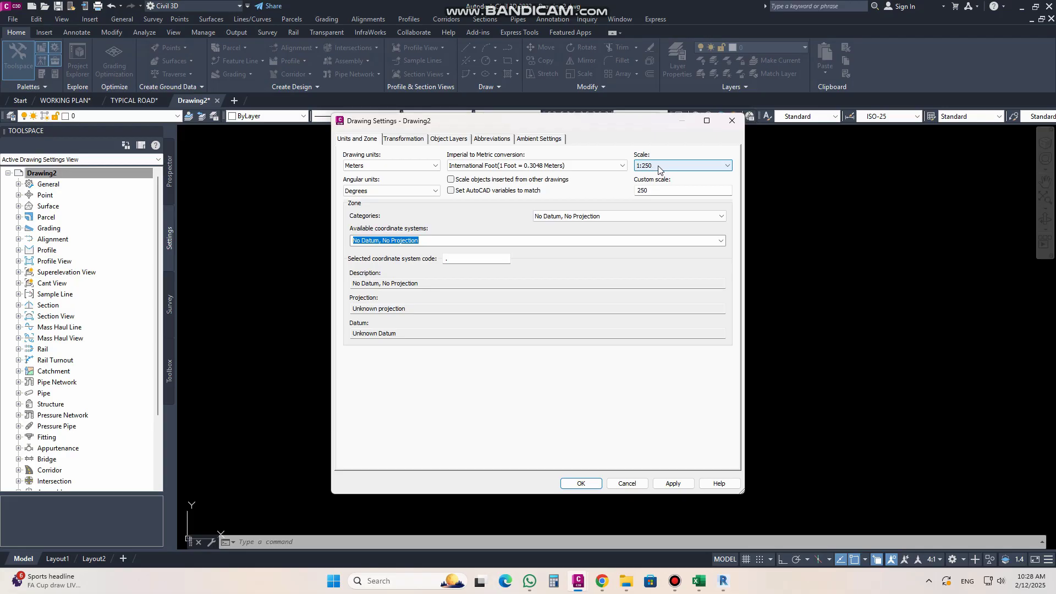
# - Set the drawing scale of Drawing2 to 1:500, apply it and accept the drawing settings
pyautogui.click(727, 166)
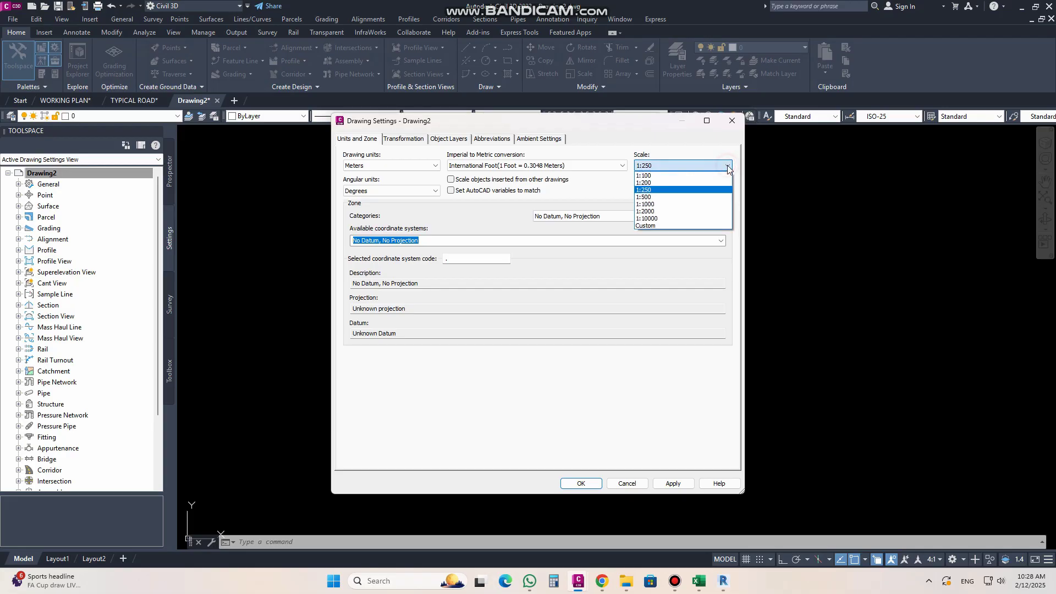
pyautogui.click(651, 197)
pyautogui.click(671, 486)
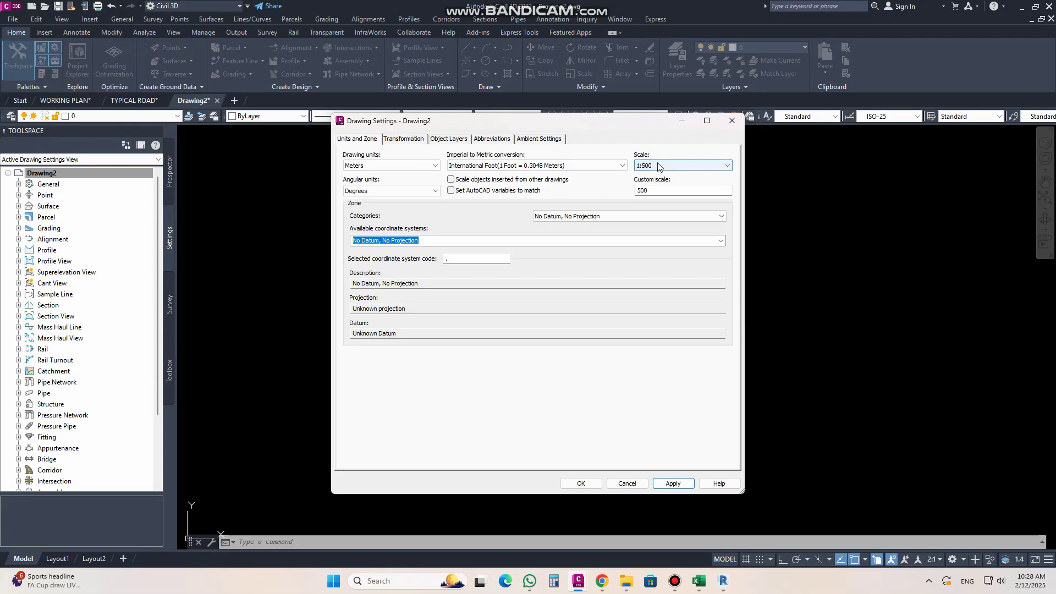
pyautogui.click(581, 483)
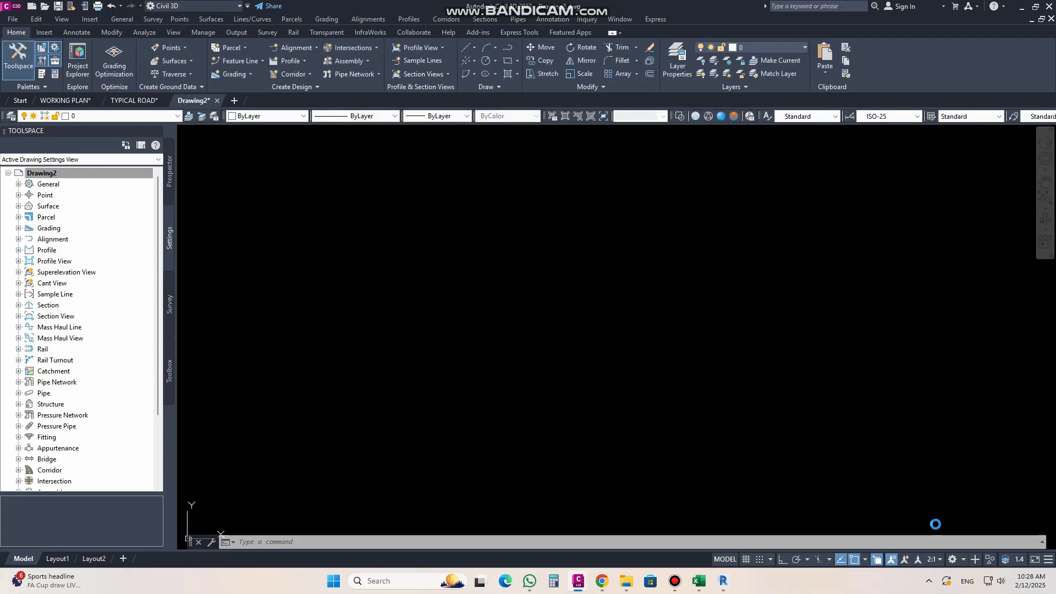
# - Open the custom annotation scale list again and look through its entries, checking the 1:100 scale's paper-to-drawing ratio
pyautogui.click(940, 560)
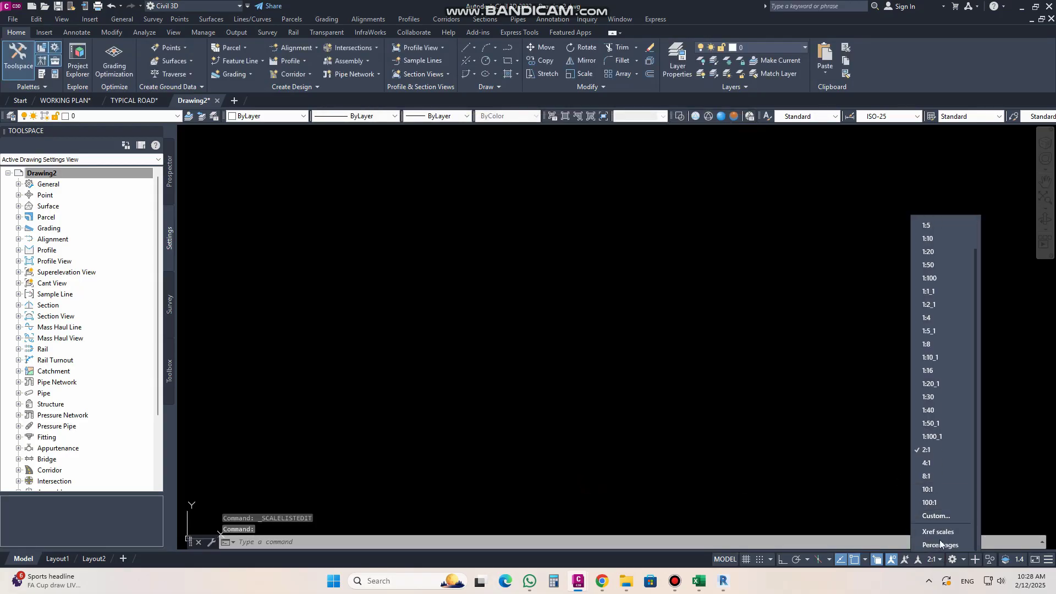
pyautogui.click(934, 516)
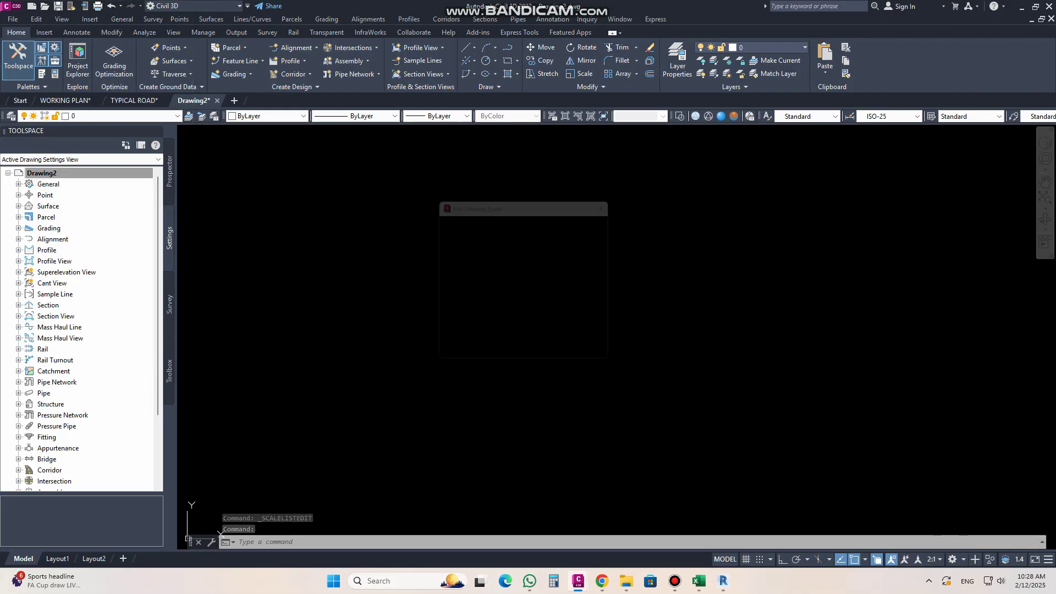
pyautogui.scroll(-4, 472, 292)
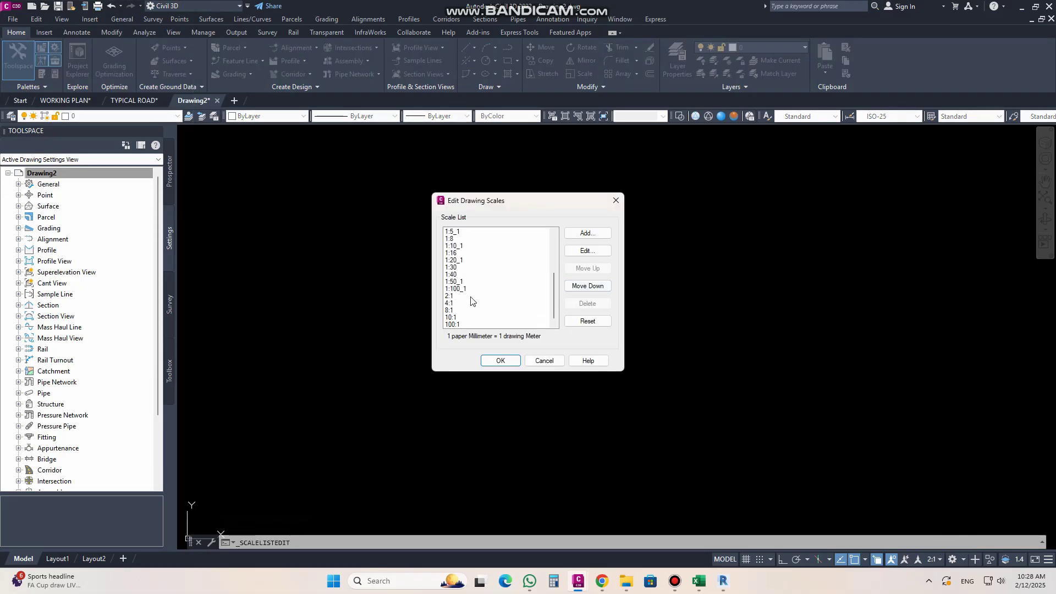
pyautogui.scroll(5, 517, 281)
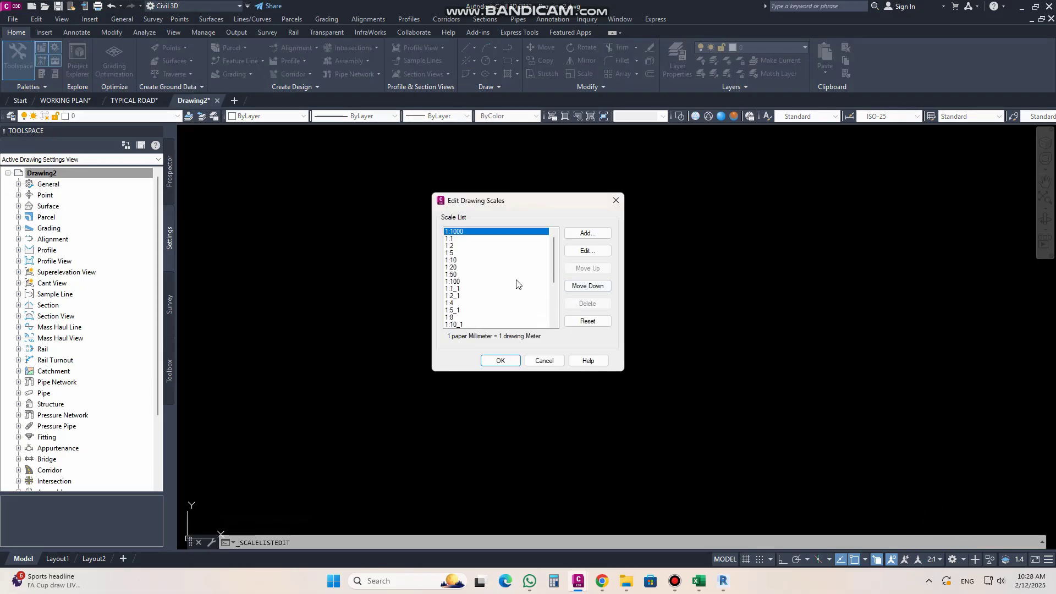
pyautogui.click(454, 282)
pyautogui.moveTo(554, 275); pyautogui.dragTo(556, 337)
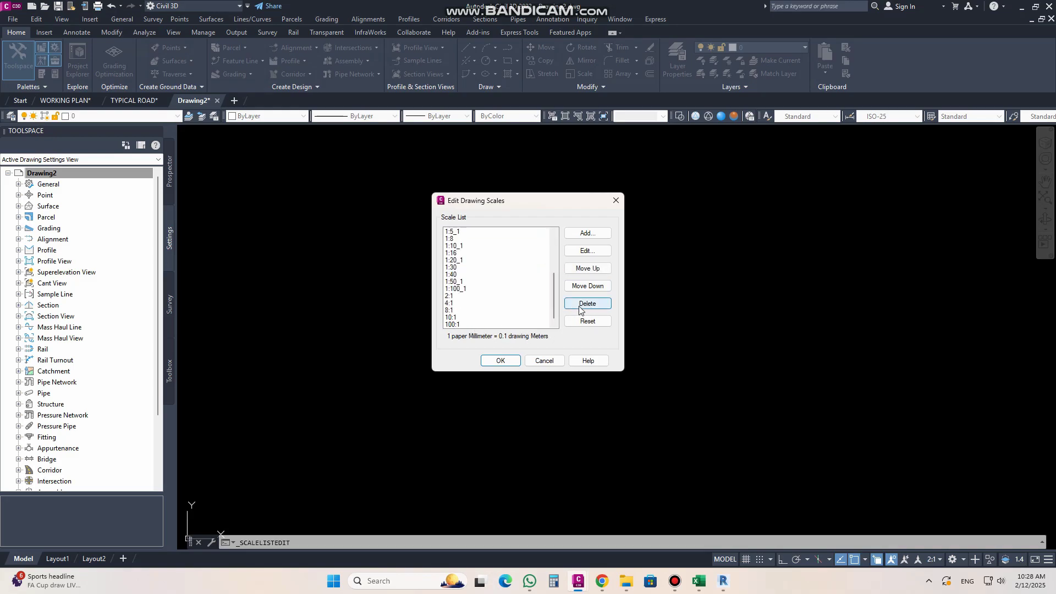
pyautogui.scroll(5, 462, 290)
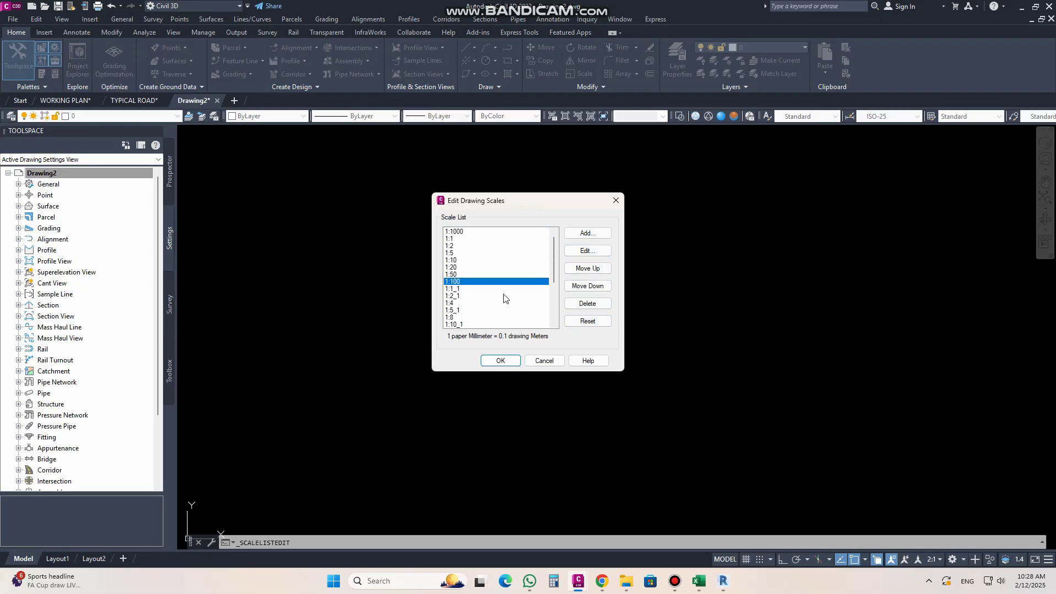
# - Compare the paper and drawing unit definitions of the 1:1 and 1:1000 scales, closing each without changes
pyautogui.click(459, 232)
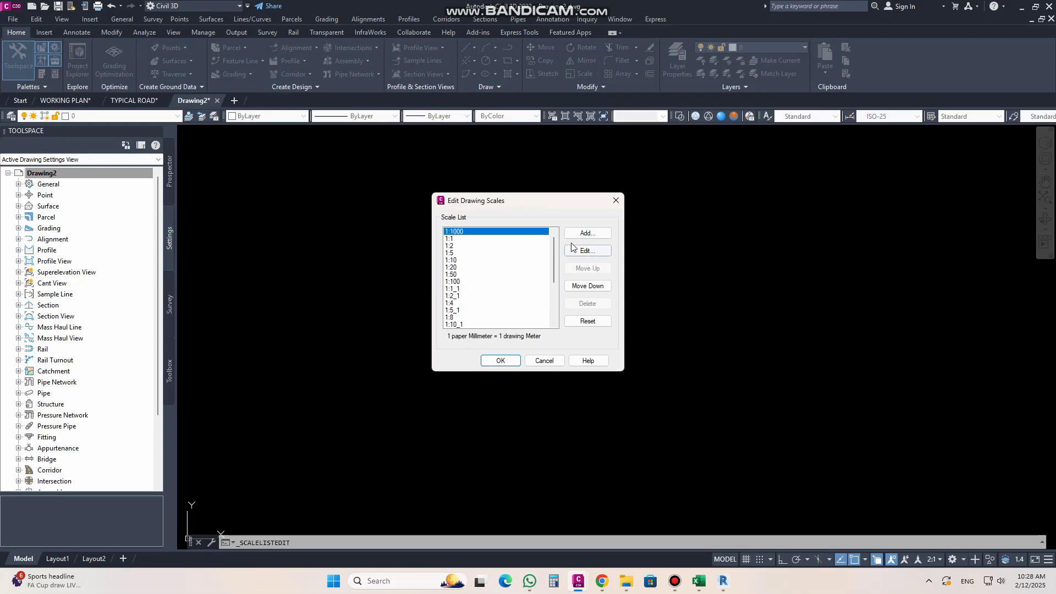
pyautogui.click(458, 239)
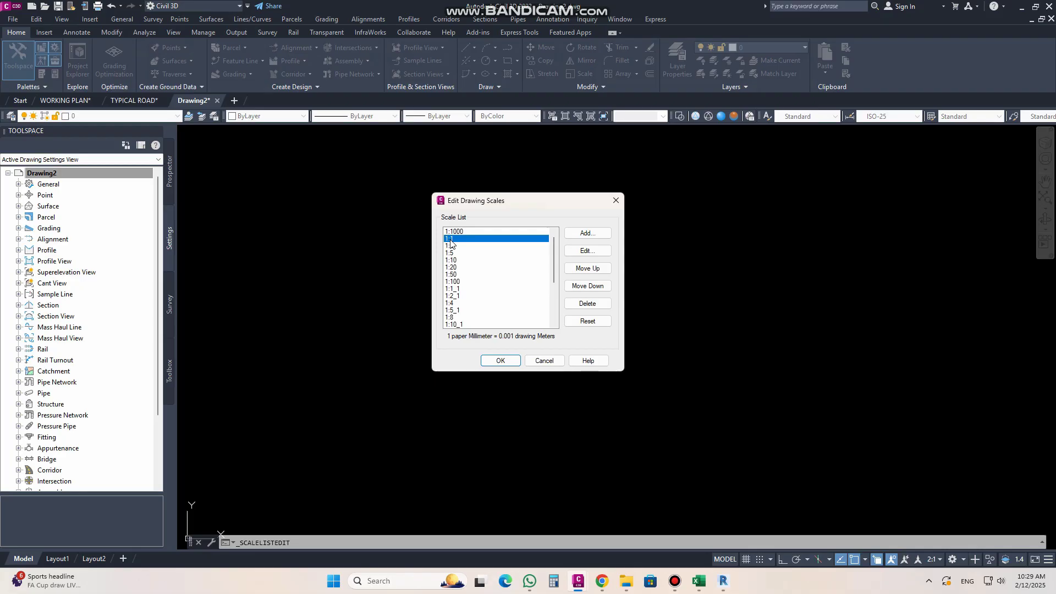
pyautogui.click(585, 252)
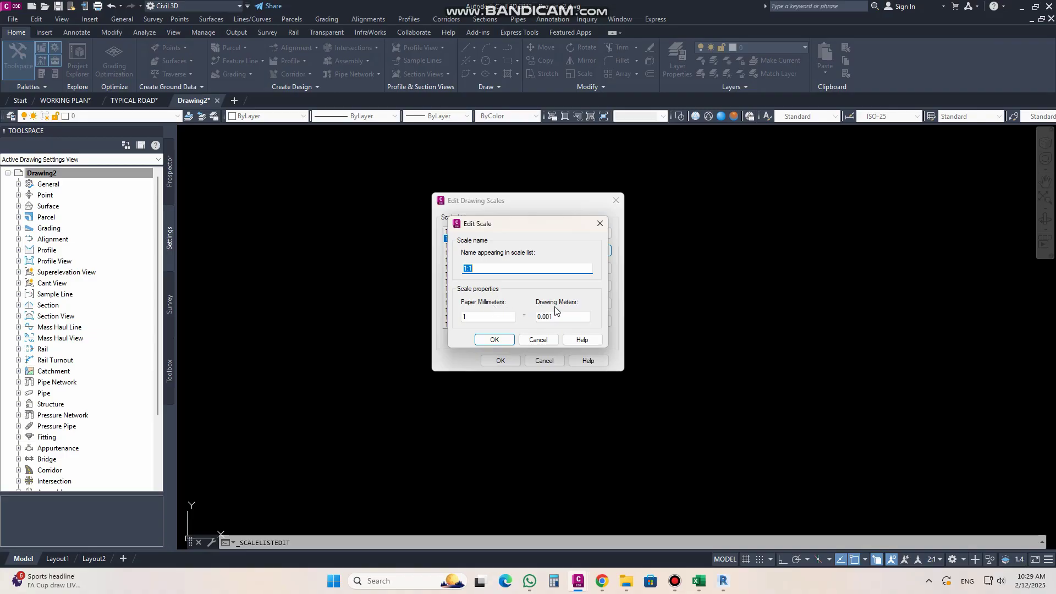
pyautogui.click(600, 225)
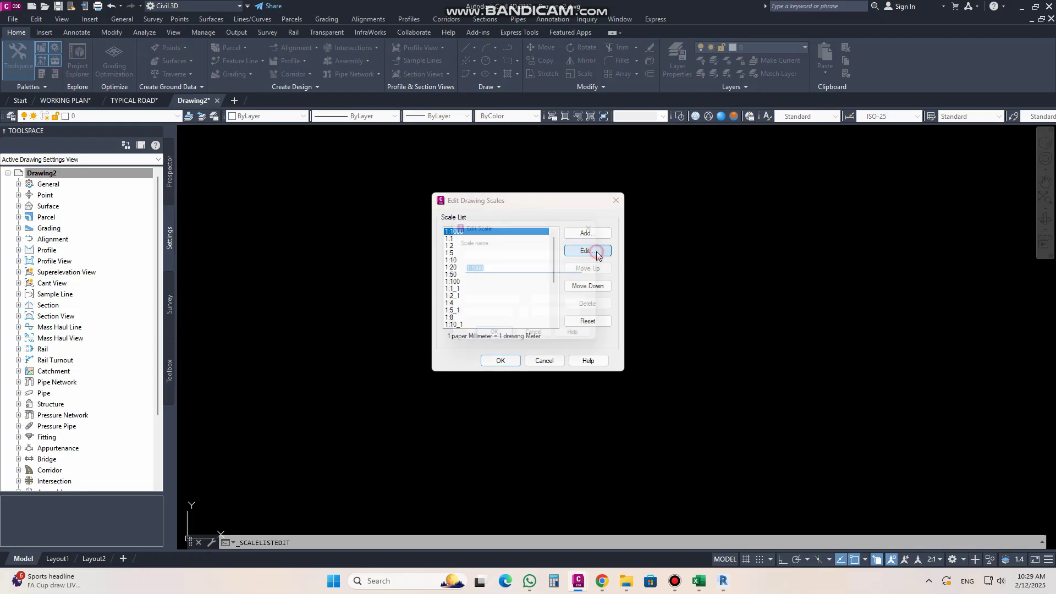
pyautogui.click(598, 252)
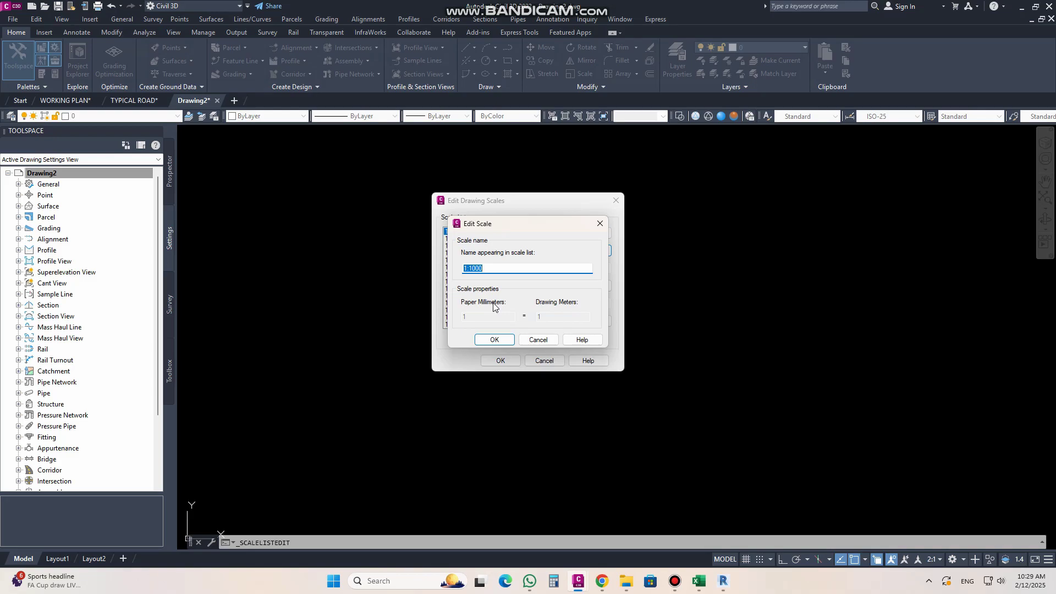
pyautogui.click(601, 224)
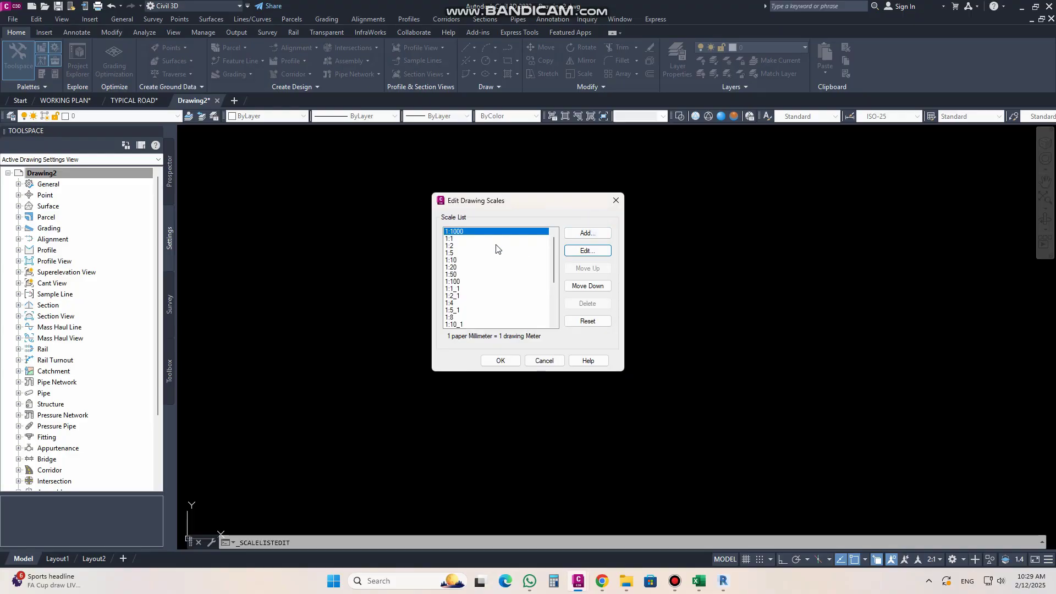
# - Try adding a custom 1:350 scale of 1 paper unit to 350 drawing units, and discard the scale list changes
pyautogui.click(597, 236)
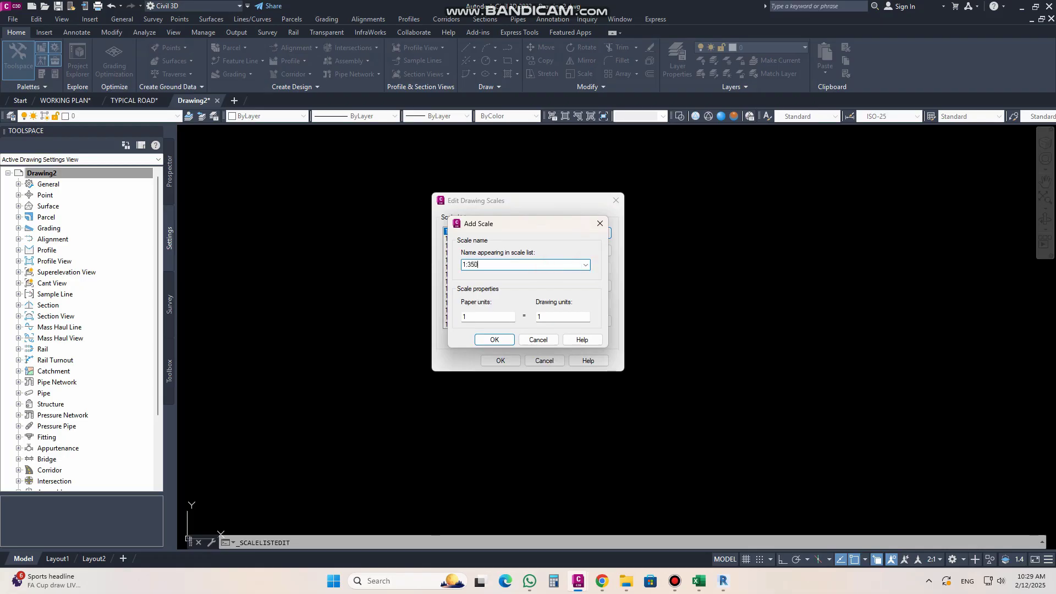
pyautogui.click(473, 315)
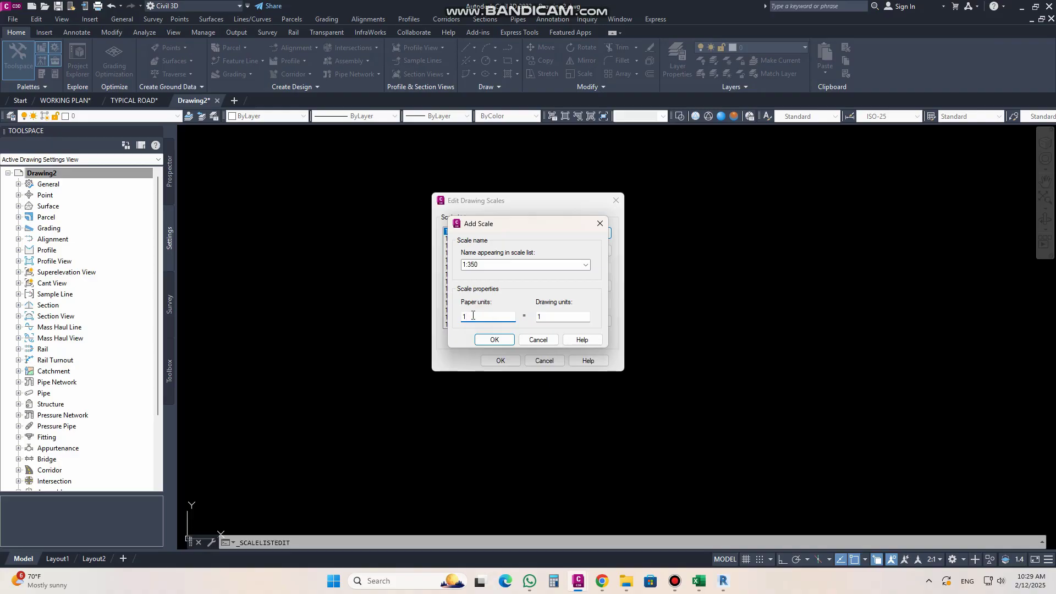
pyautogui.doubleClick(546, 317)
pyautogui.click(495, 340)
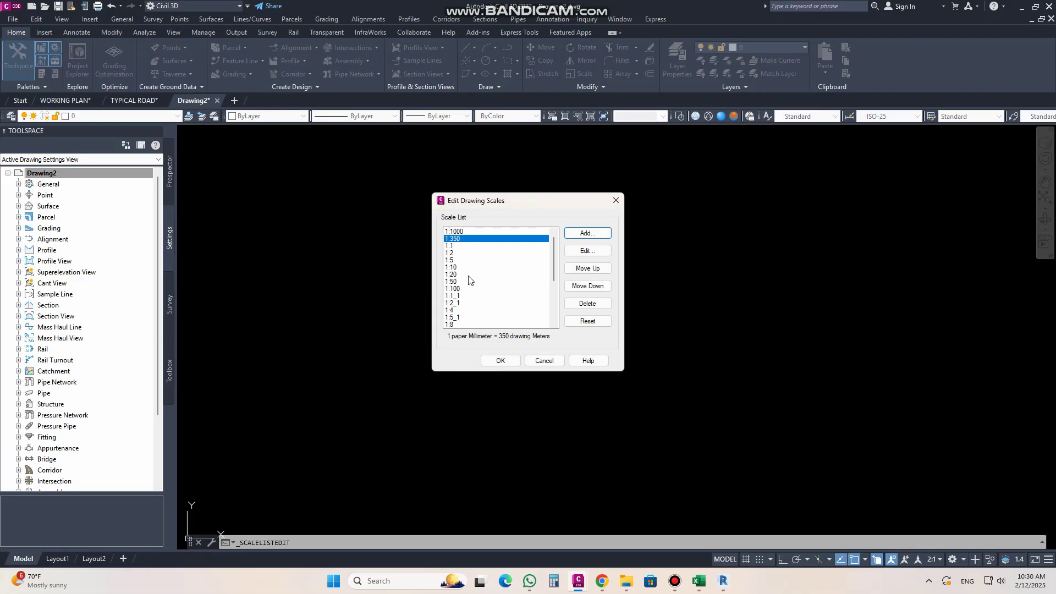
pyautogui.click(538, 362)
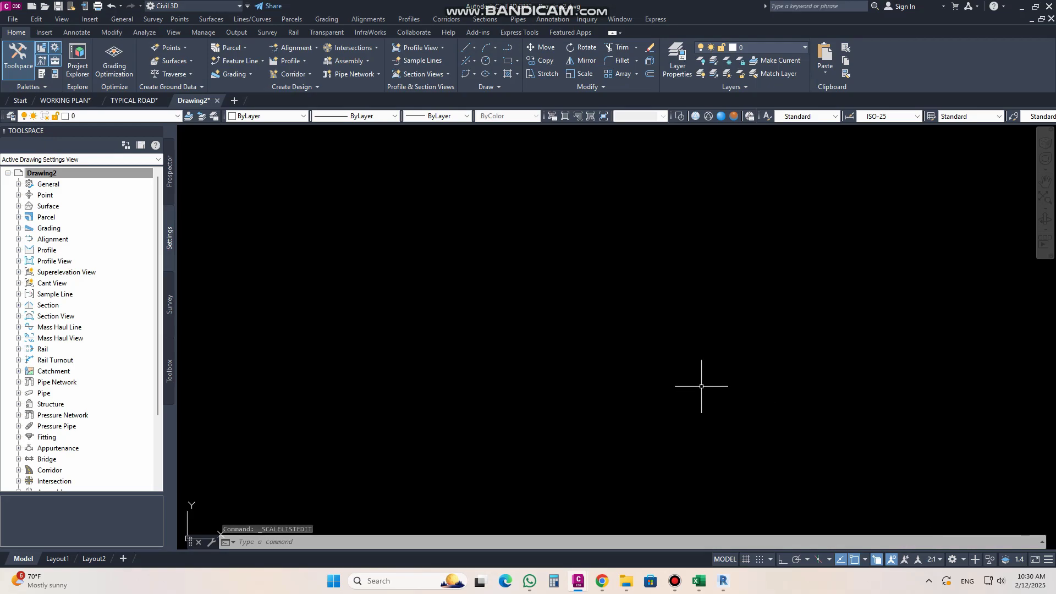
# - Open the object layer settings of Drawing2 and bring up the layer selection for the Alignment object
pyautogui.rightClick(49, 175)
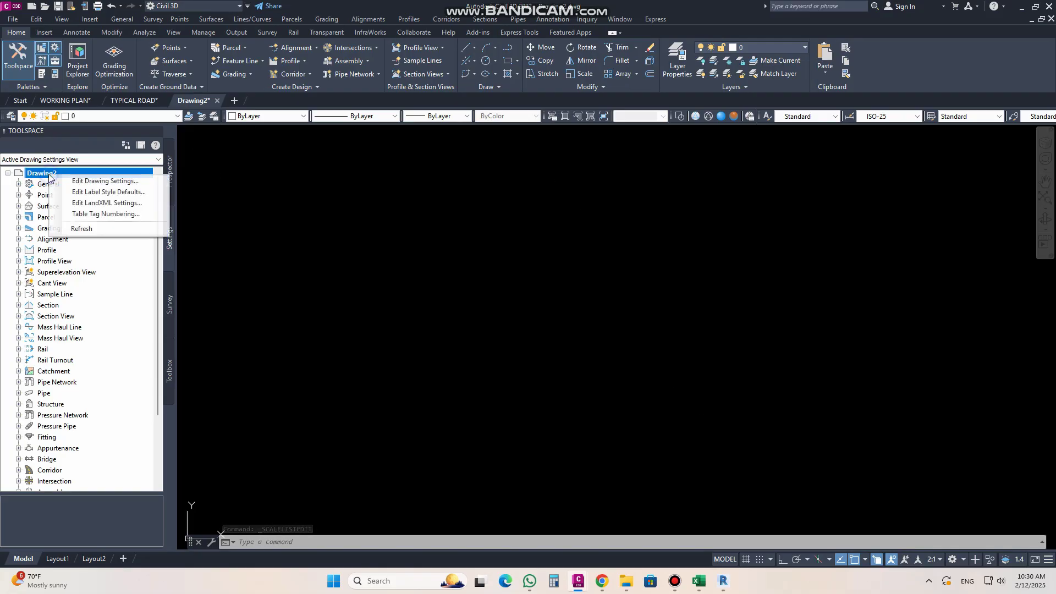
pyautogui.click(94, 181)
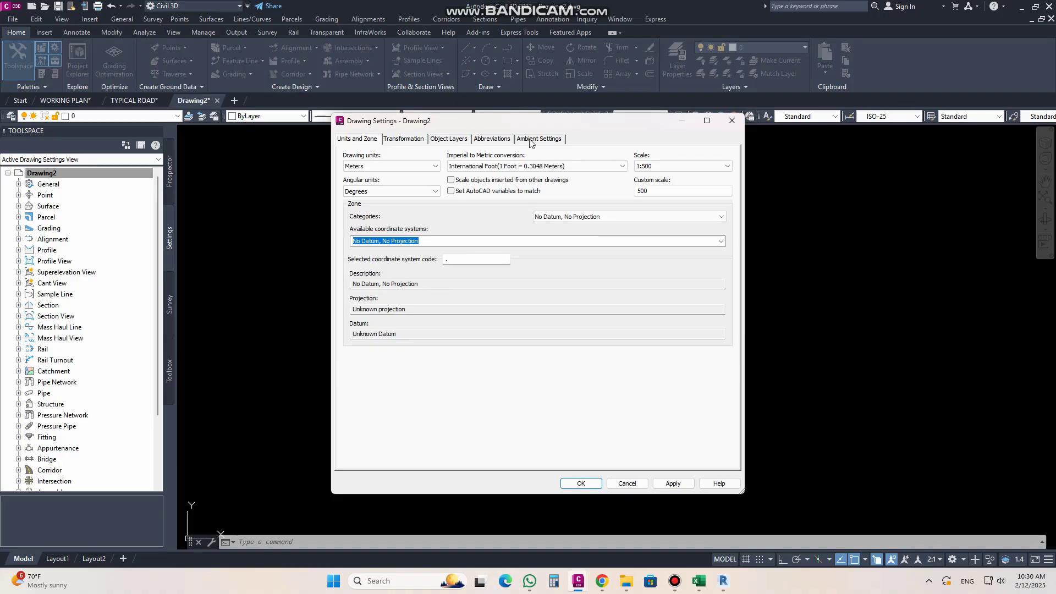
pyautogui.click(458, 139)
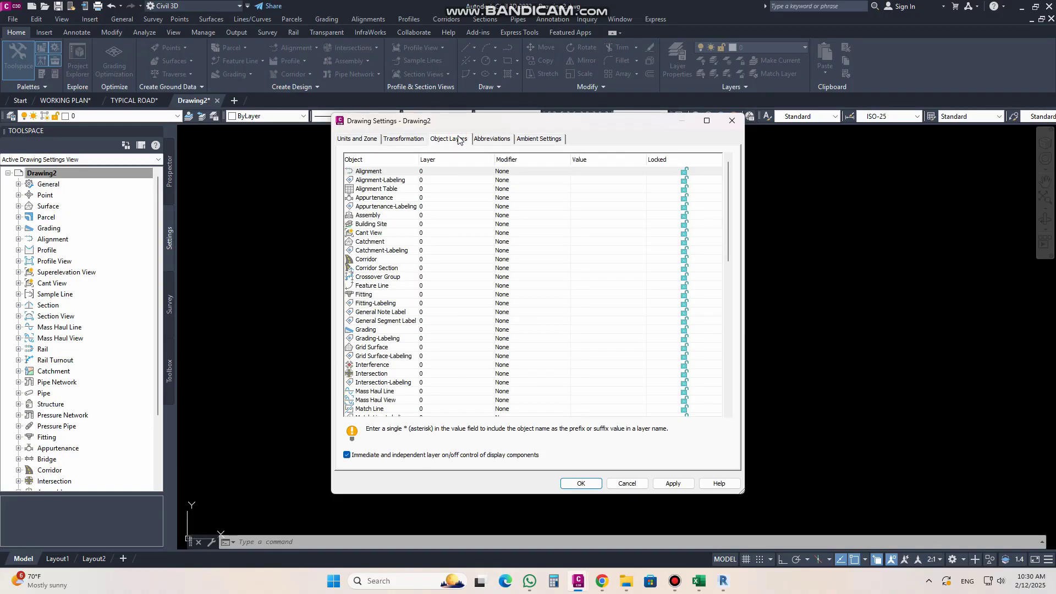
pyautogui.click(446, 189)
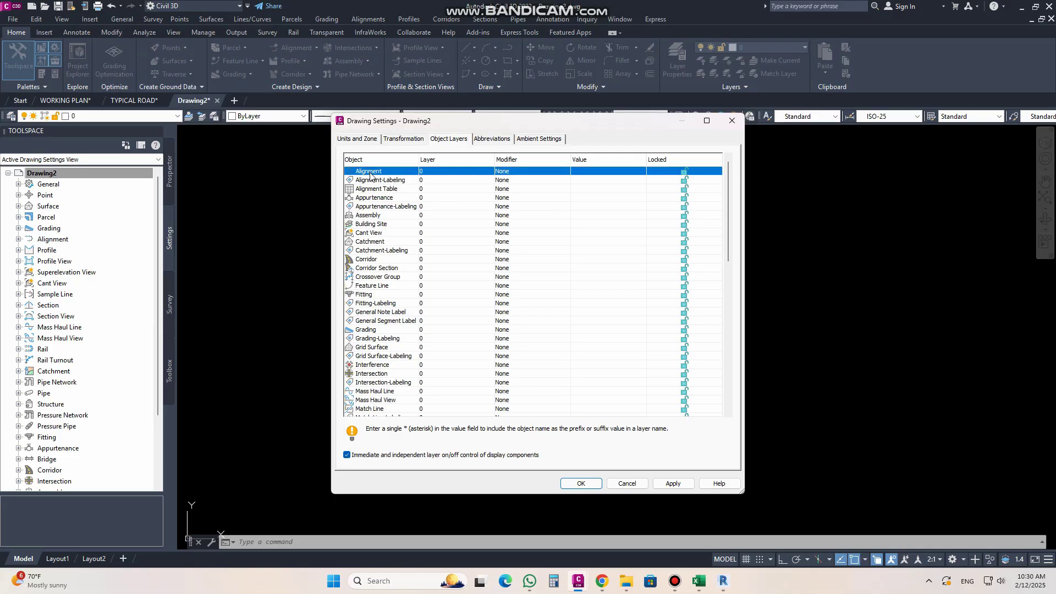
pyautogui.click(422, 173)
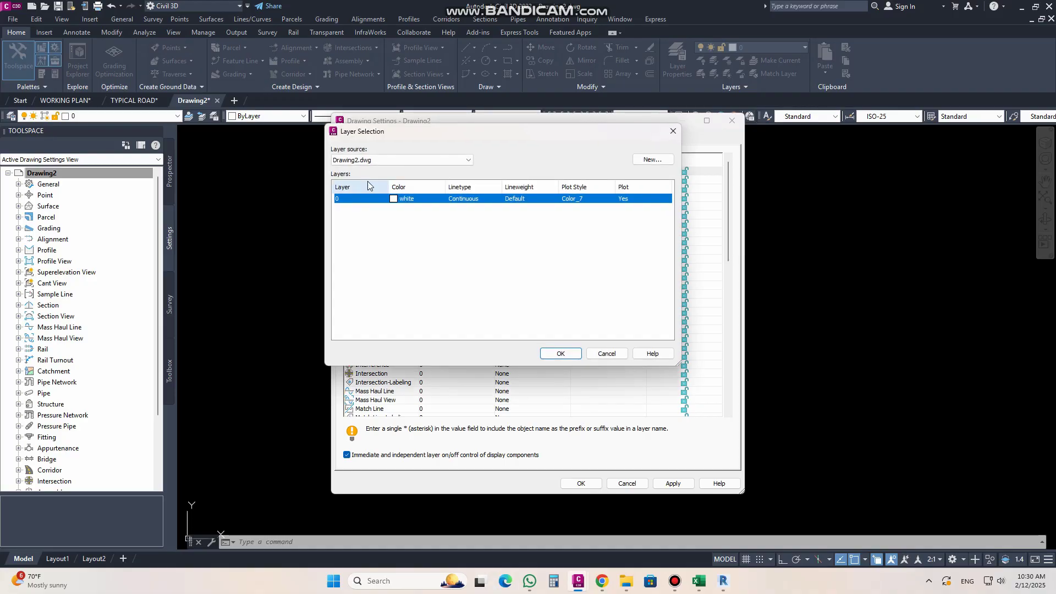
# - Check the layers offered by TYPICAL ROAD.dwg as layer source and return the source to Drawing2.dwg
pyautogui.click(470, 160)
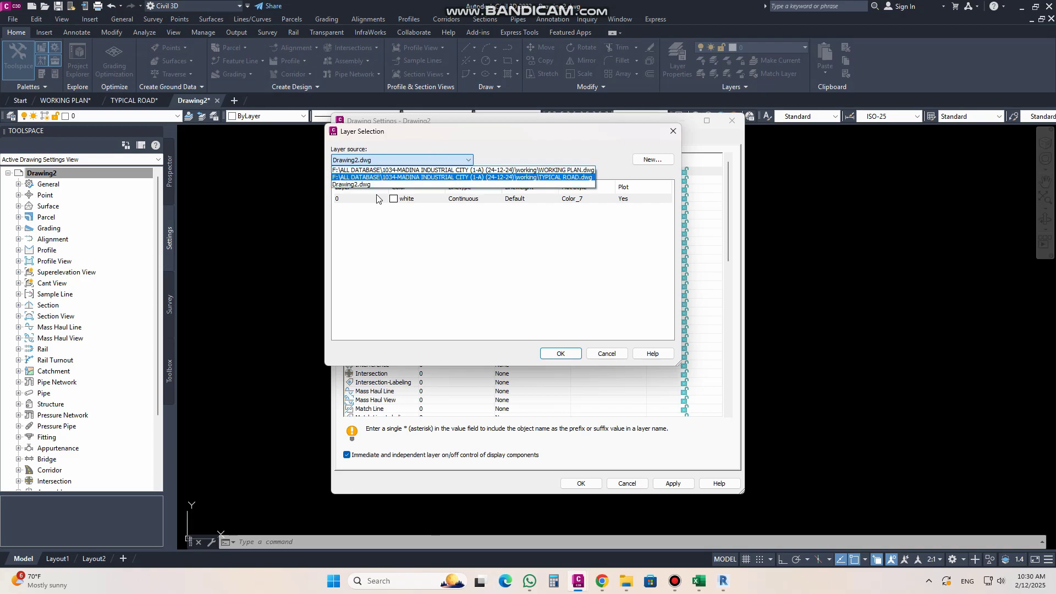
pyautogui.click(384, 176)
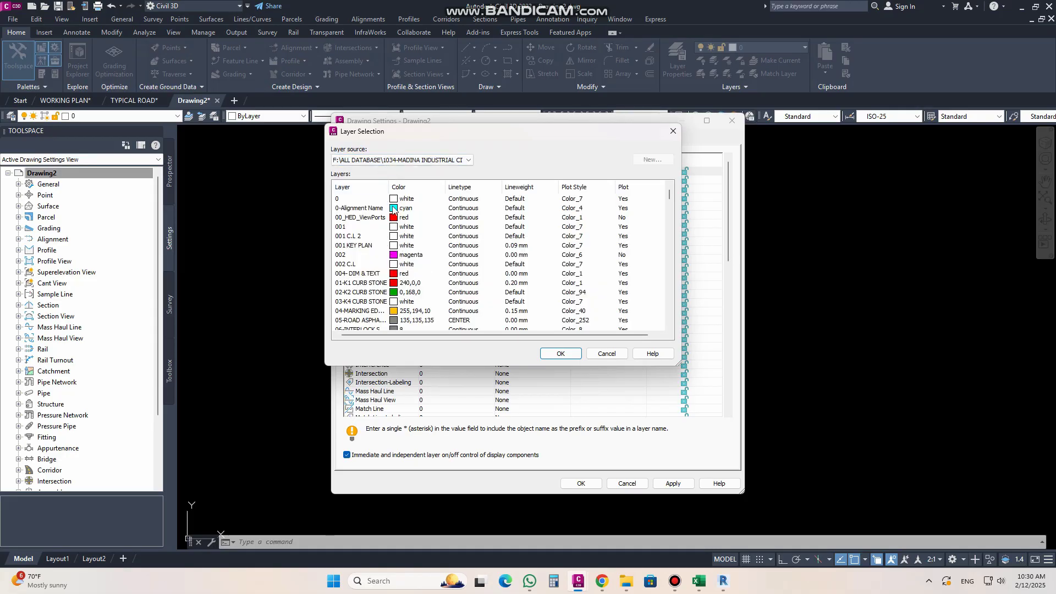
pyautogui.click(448, 160)
pyautogui.click(370, 187)
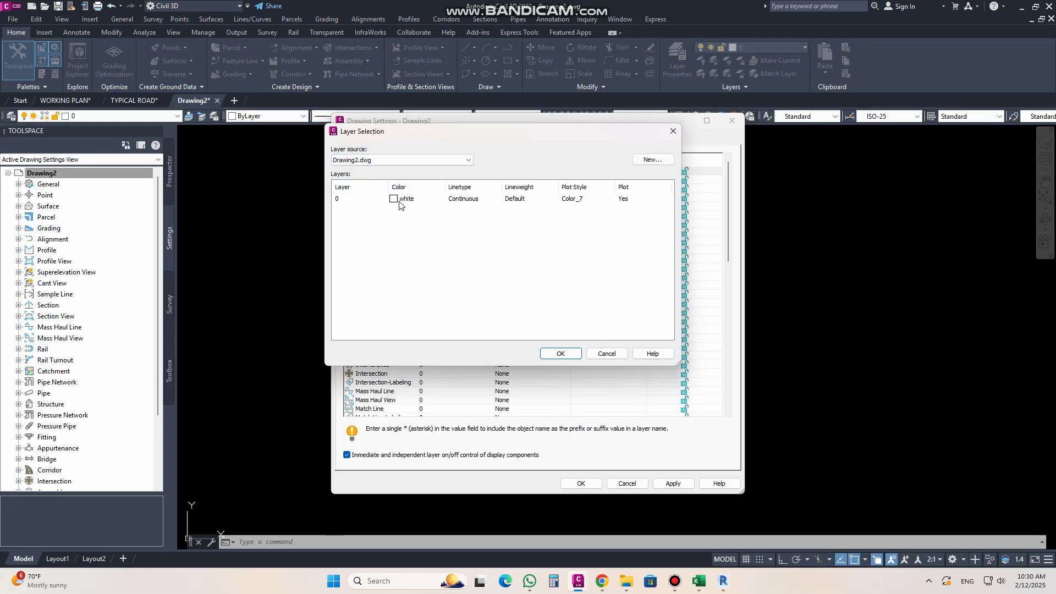
# - Create a new layer named ALG with the color red in Drawing2
pyautogui.click(651, 160)
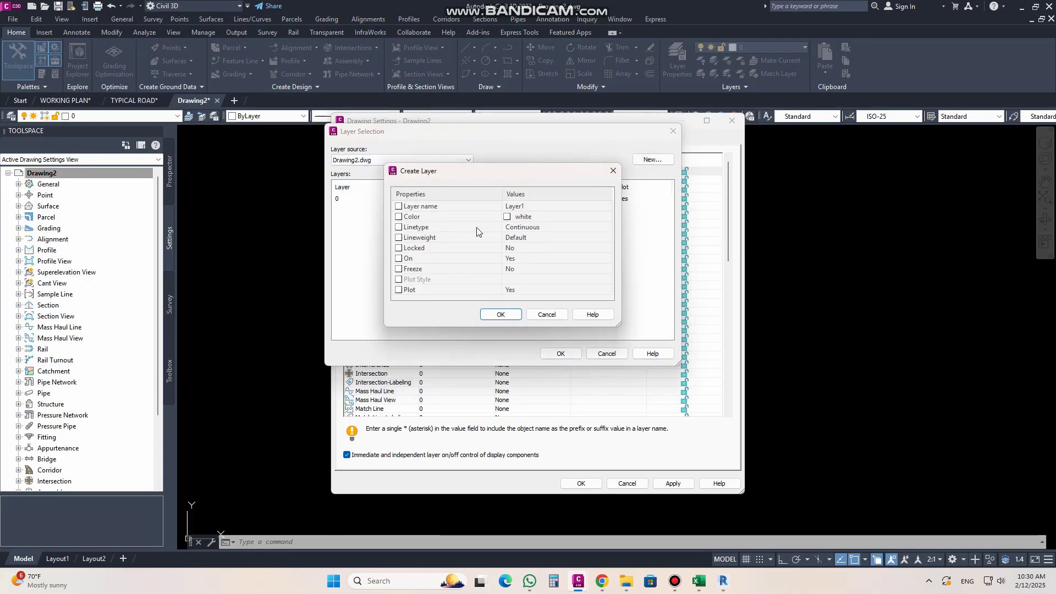
pyautogui.click(545, 206)
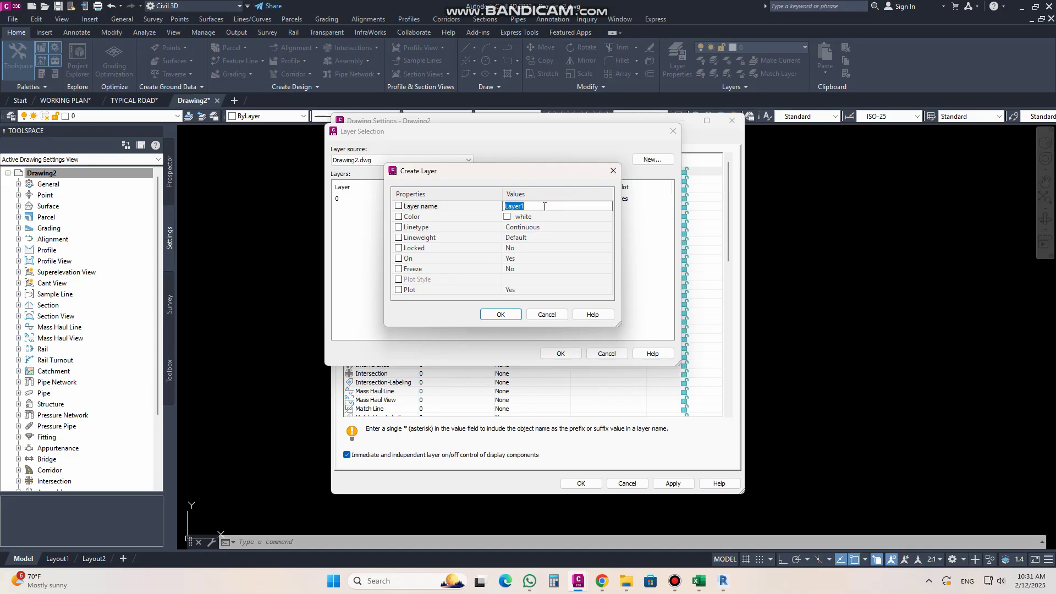
pyautogui.write('A')
pyautogui.click(550, 218)
pyautogui.click(606, 216)
pyautogui.click(72, 225)
pyautogui.click(145, 288)
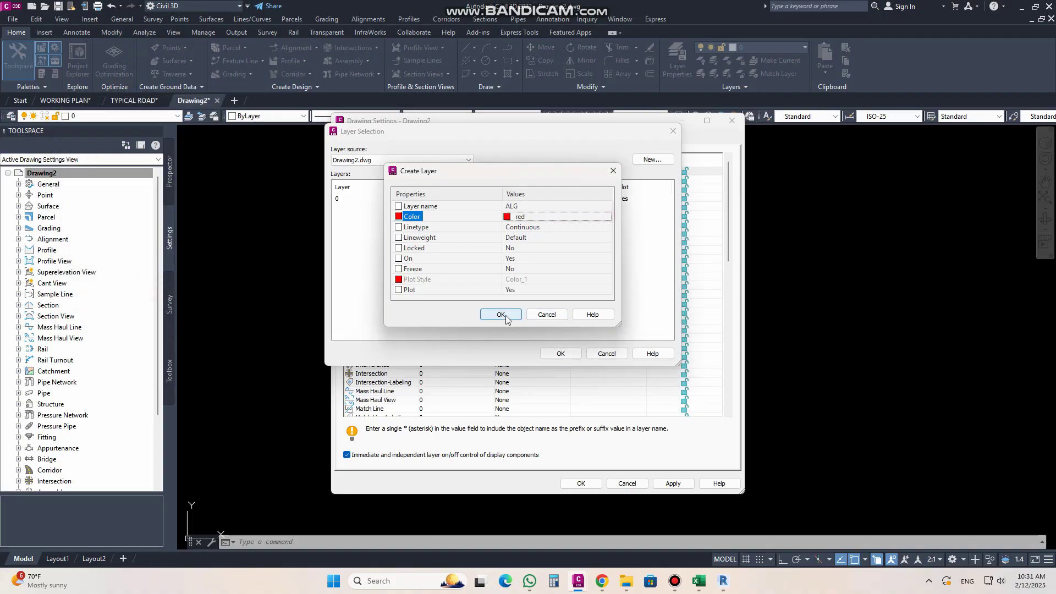
pyautogui.click(501, 314)
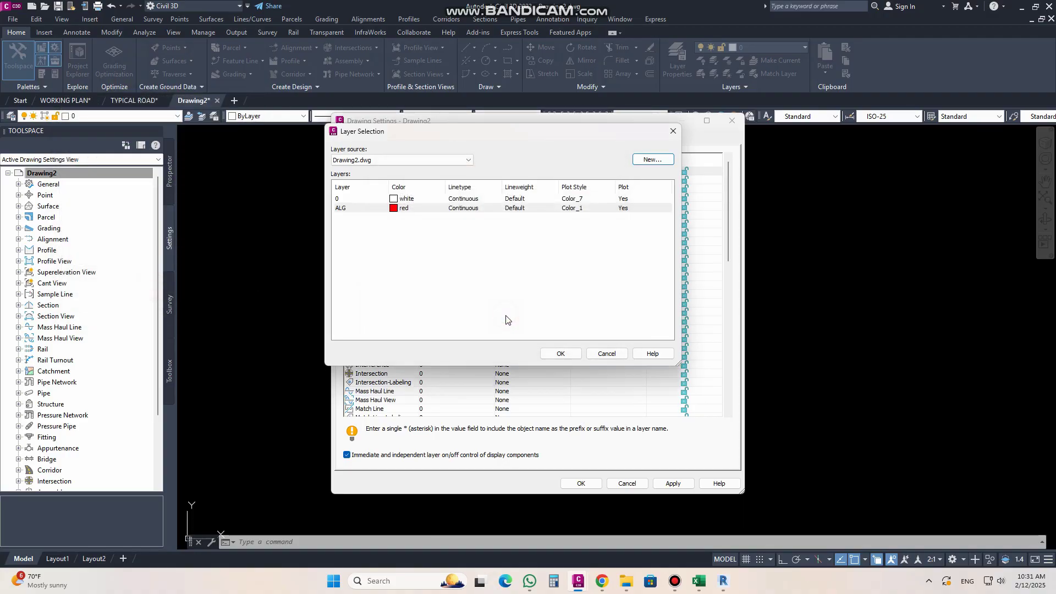
# - Assign the ALG layer to the Alignment object, apply the change and accept the drawing settings
pyautogui.click(377, 201)
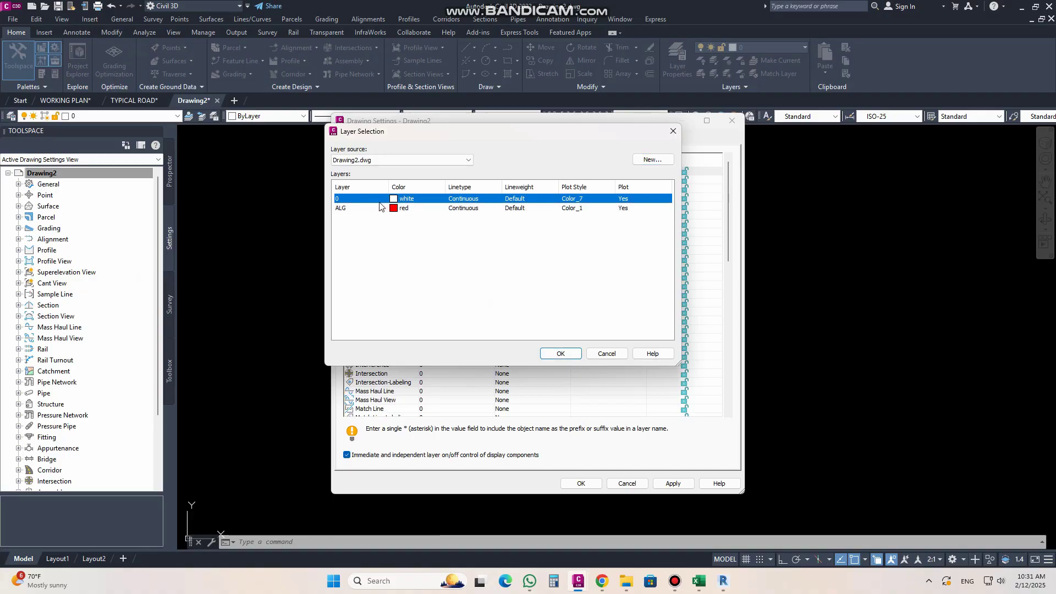
pyautogui.click(383, 209)
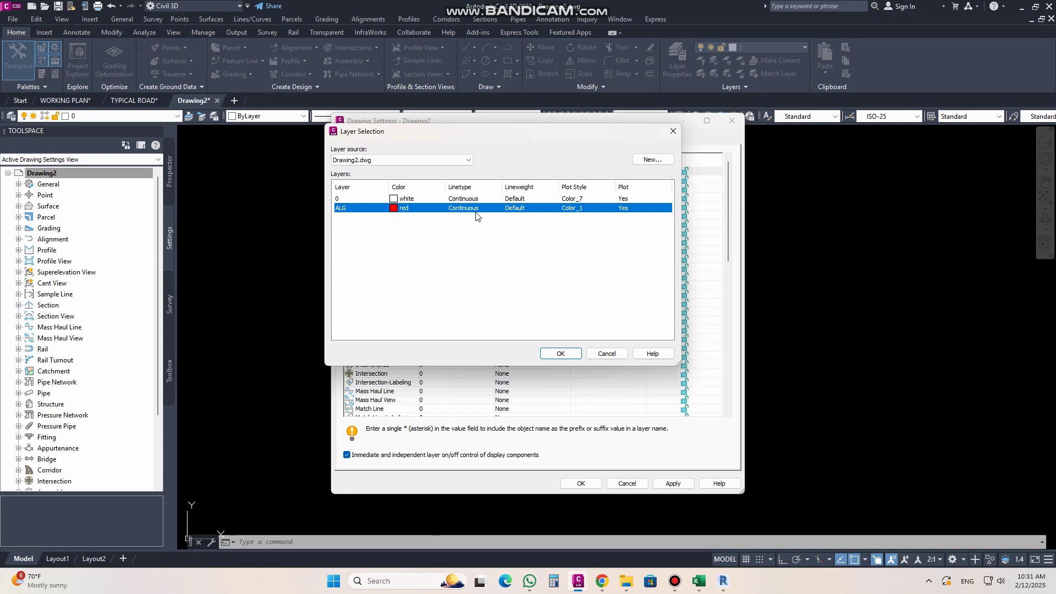
pyautogui.click(563, 357)
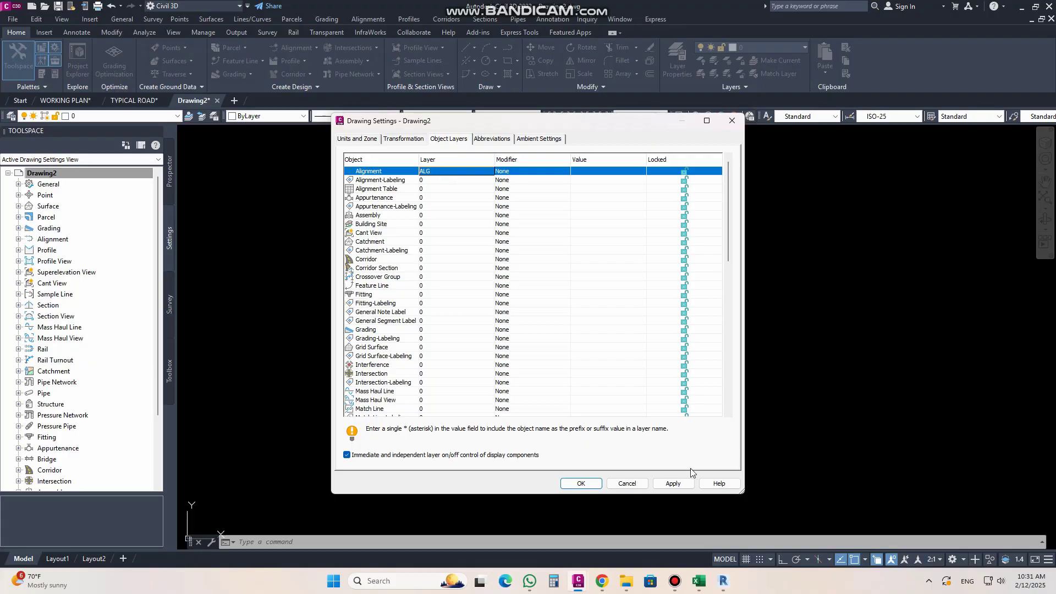
pyautogui.click(673, 484)
pyautogui.click(579, 484)
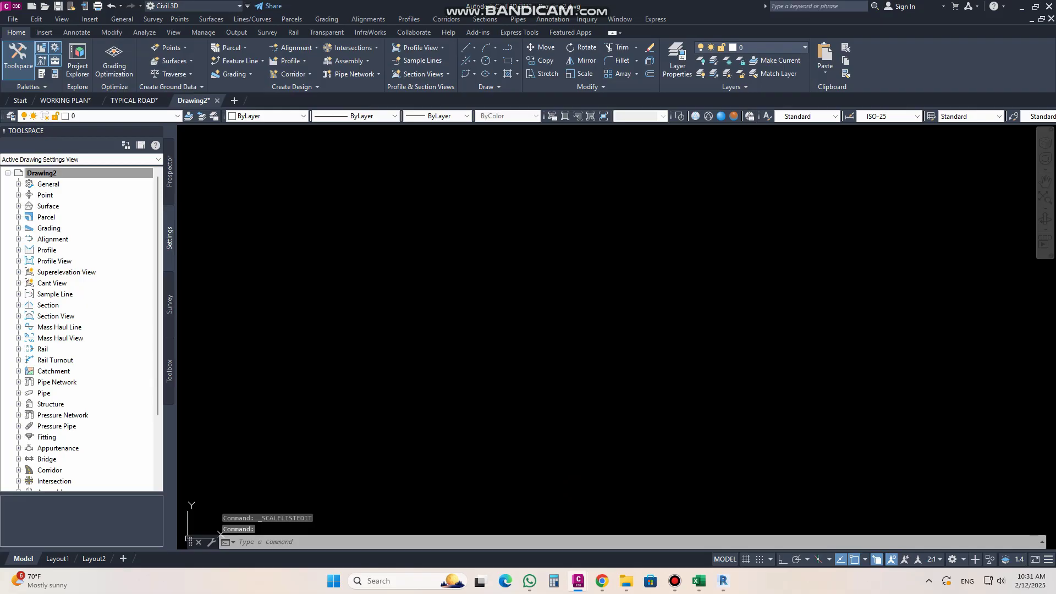
# - Start a new alignment layout to check its default alignment layer, and close it without creating anything
pyautogui.click(305, 49)
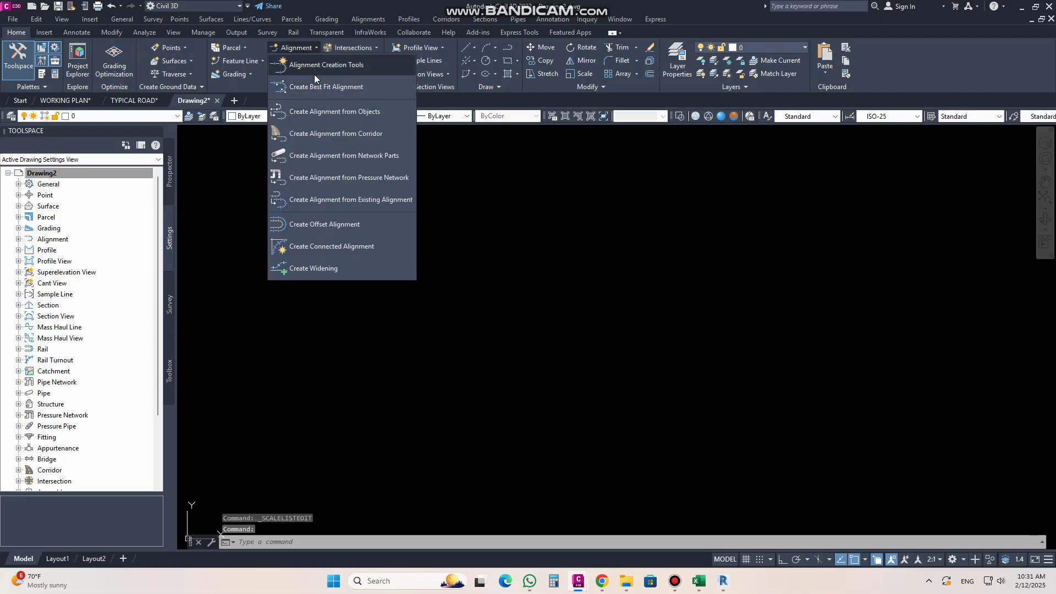
pyautogui.click(315, 68)
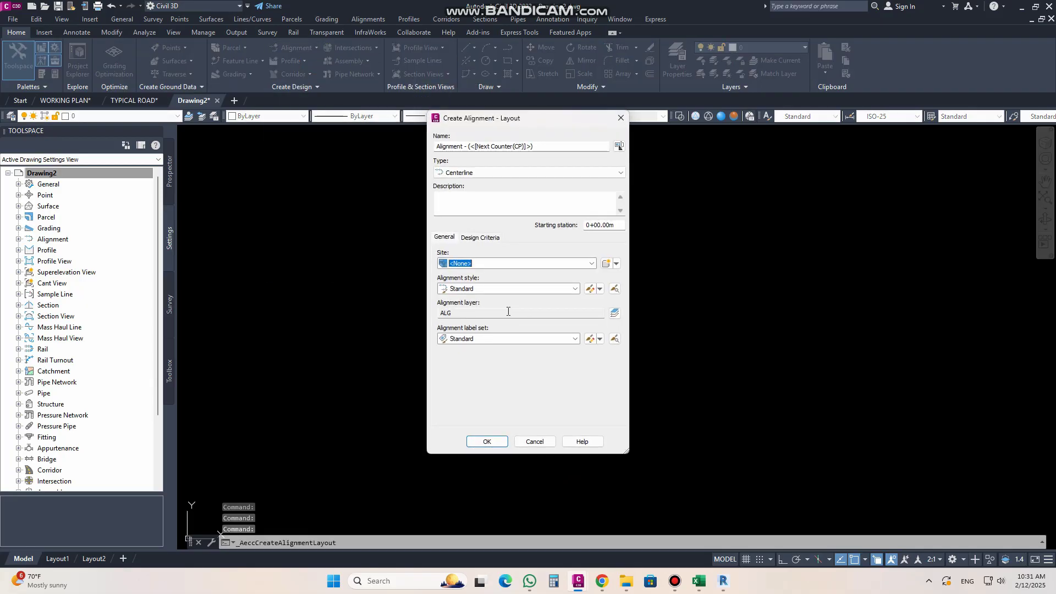
pyautogui.doubleClick(454, 312)
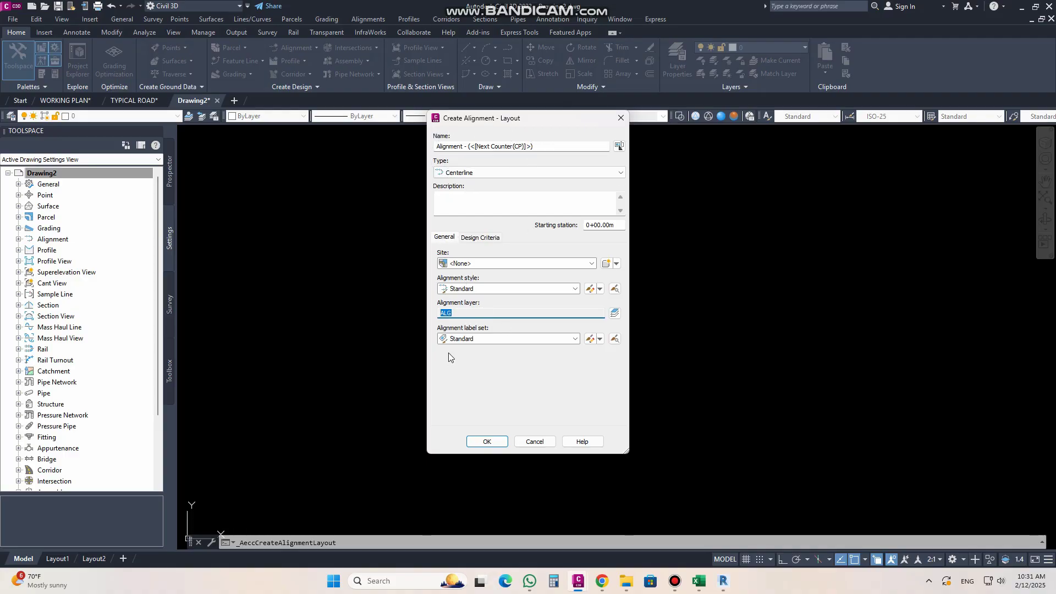
pyautogui.click(620, 118)
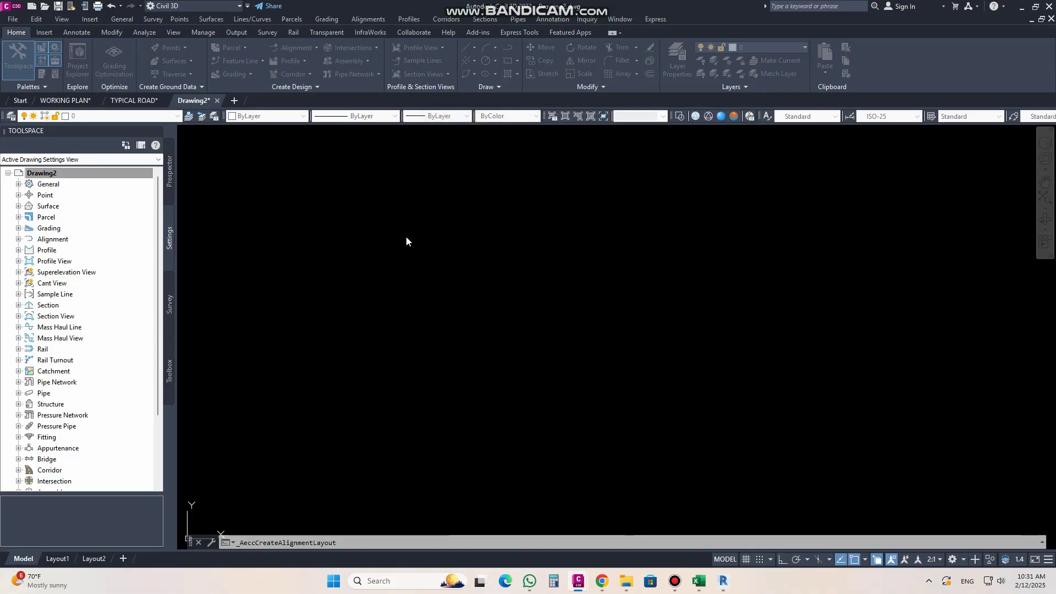
# - Give the Alignment object's layer a Suffix modifier with the value -* in Drawing2's settings, apply it and accept the settings
pyautogui.rightClick(92, 174)
pyautogui.click(140, 177)
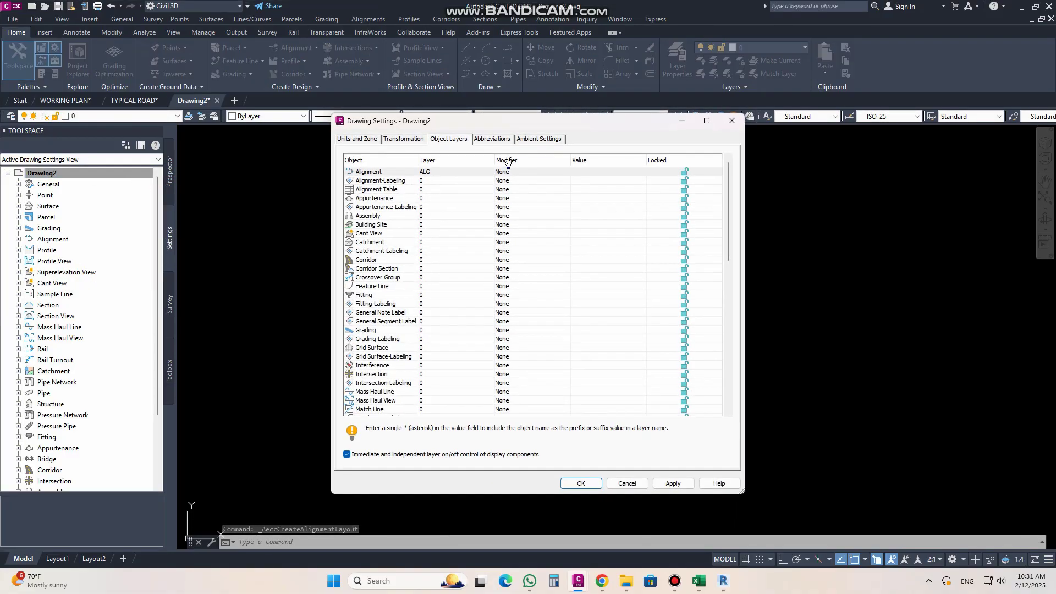
pyautogui.click(513, 173)
pyautogui.click(513, 173)
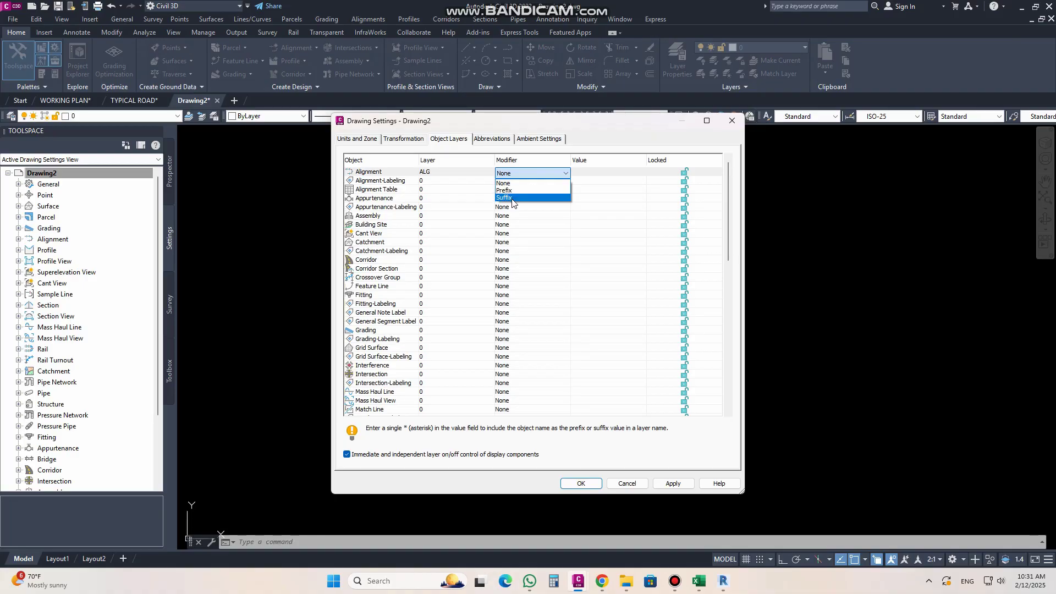
pyautogui.click(511, 197)
pyautogui.click(584, 171)
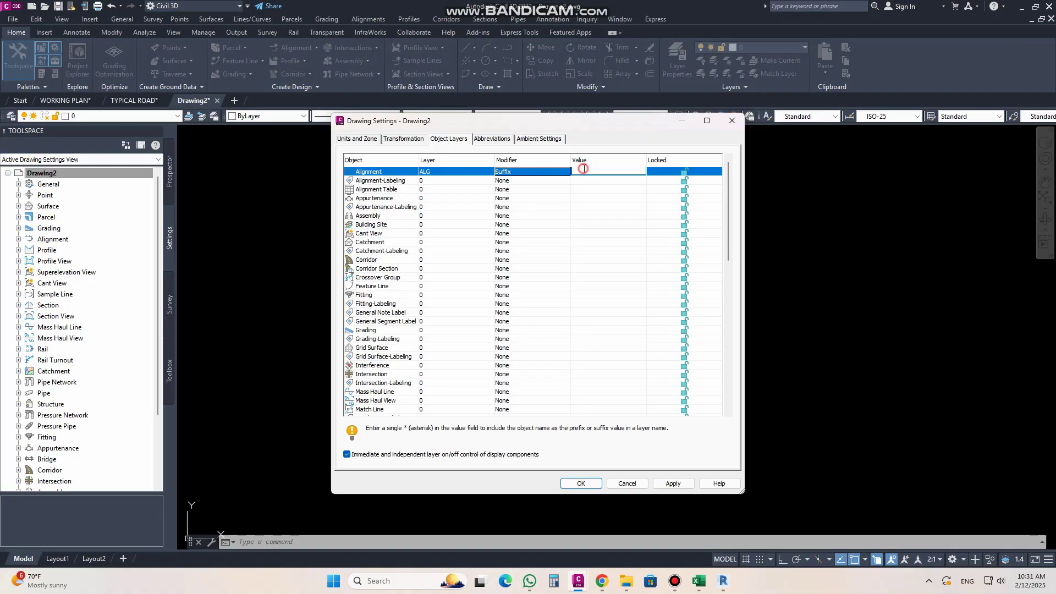
pyautogui.click(585, 172)
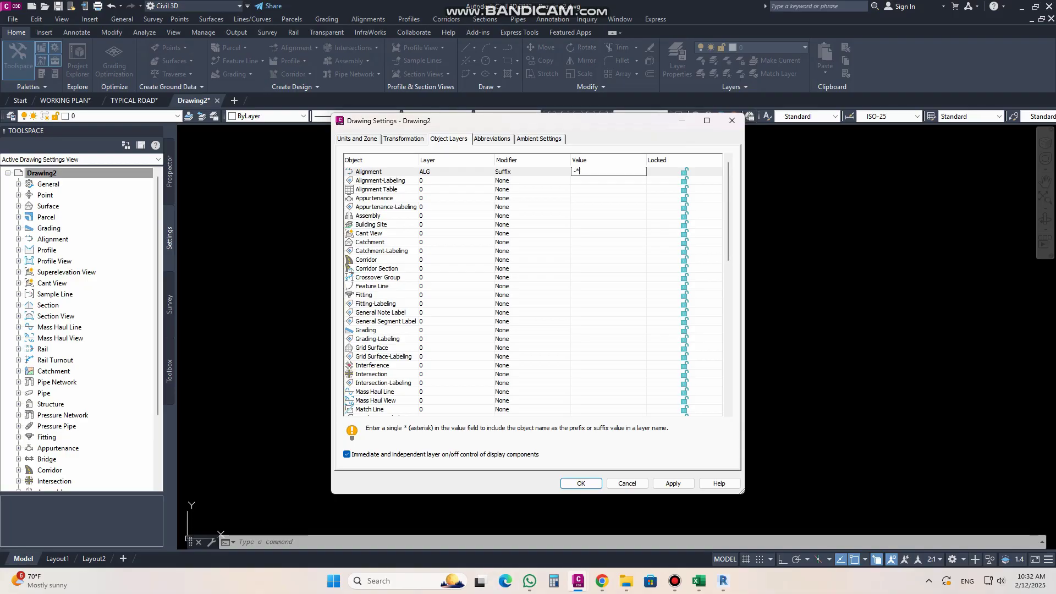
pyautogui.click(558, 174)
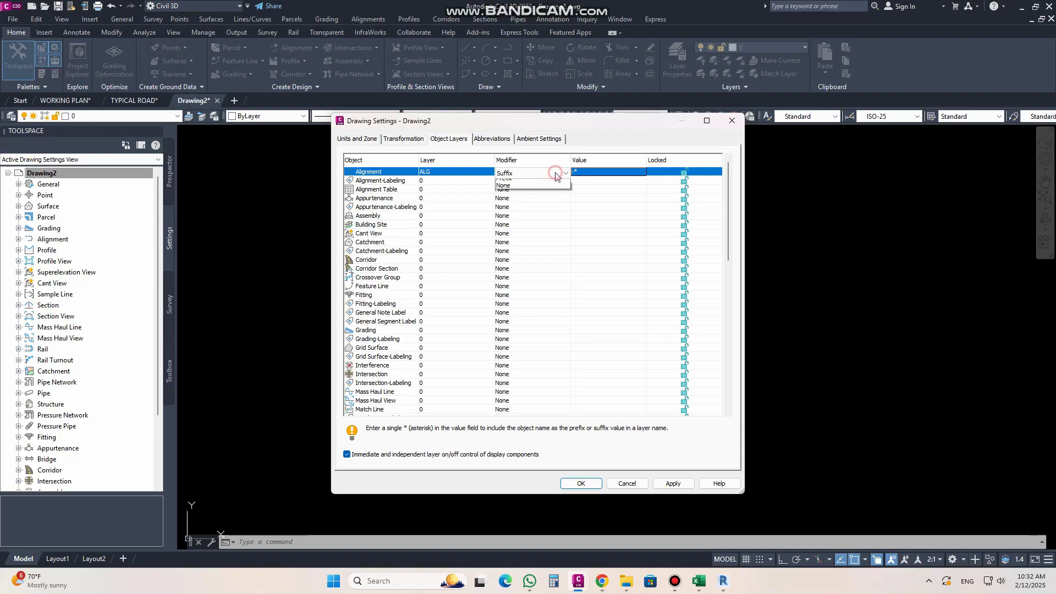
pyautogui.click(559, 174)
pyautogui.click(551, 175)
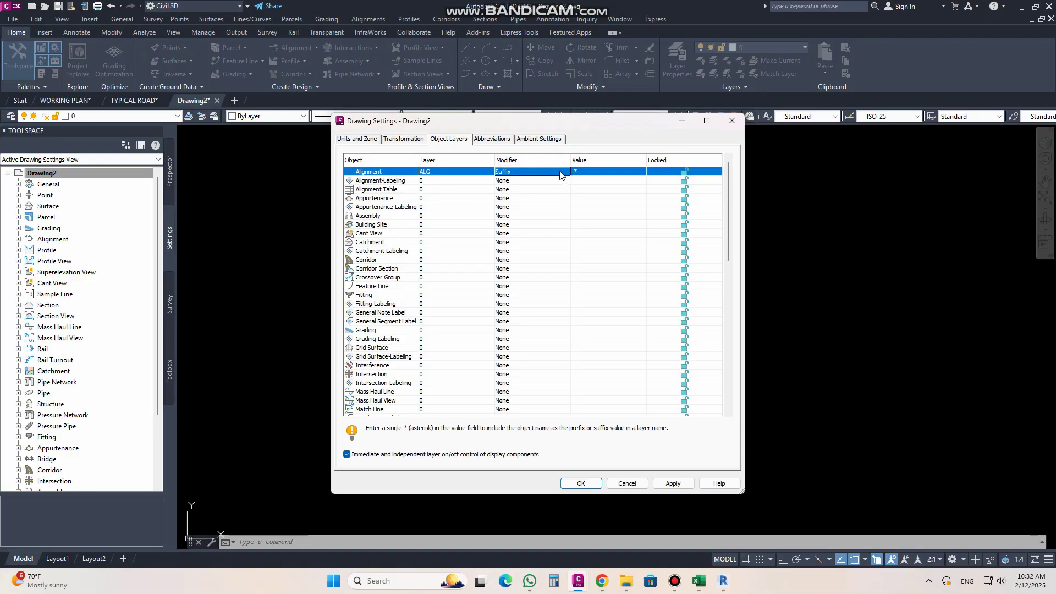
pyautogui.click(670, 483)
pyautogui.click(581, 484)
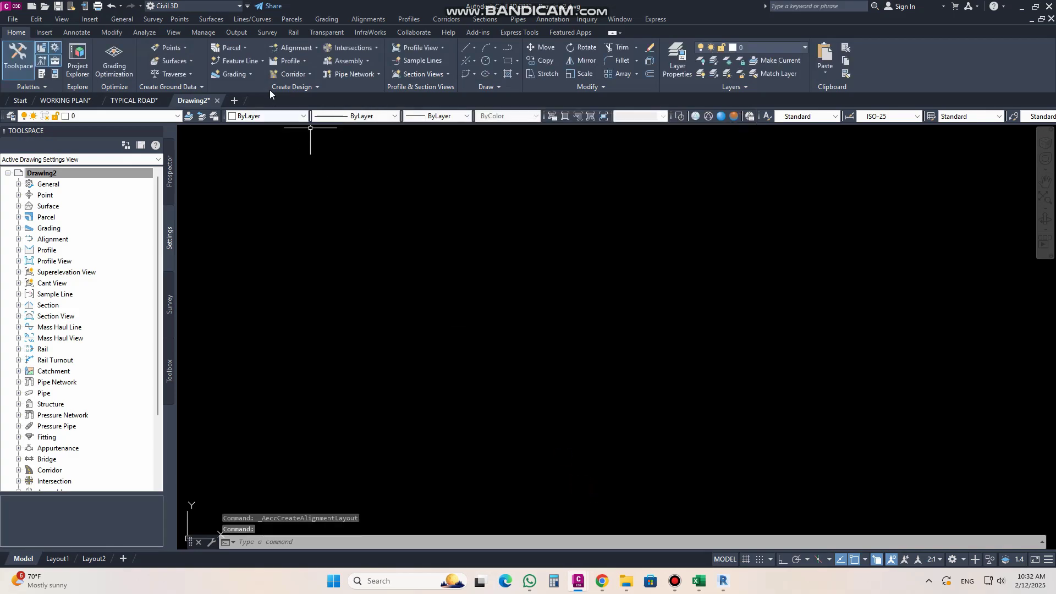
# - Start a new centerline alignment layout named MAIN ROAD, keeping the Standard style and label set
pyautogui.click(311, 48)
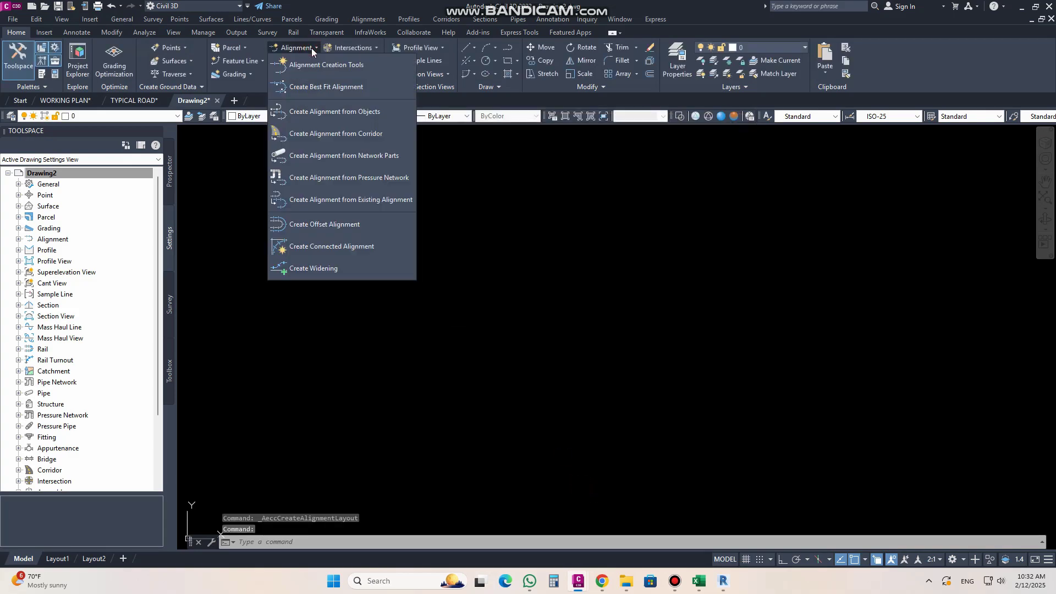
pyautogui.click(342, 70)
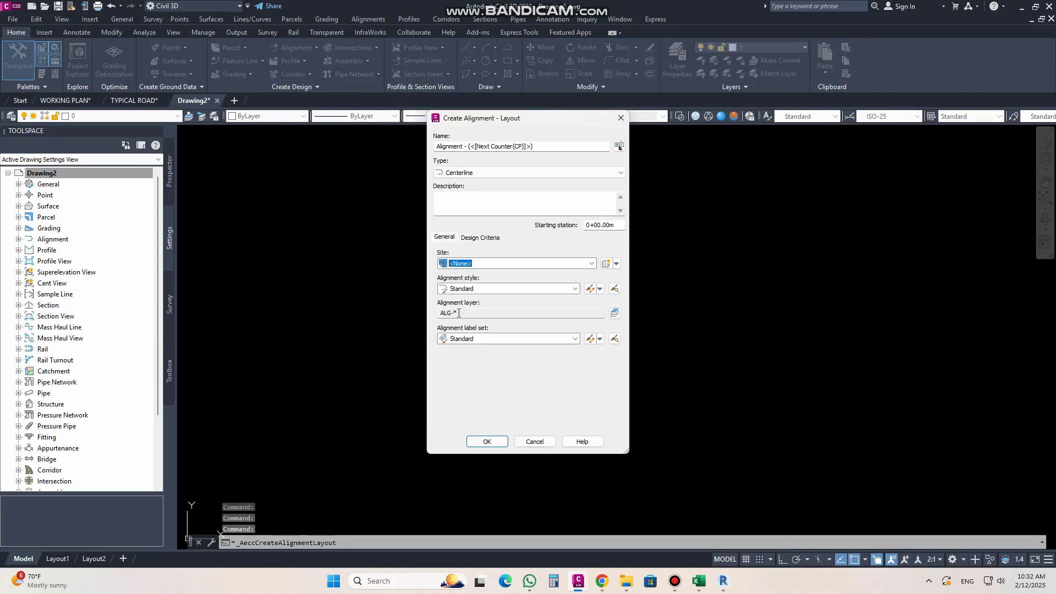
pyautogui.click(538, 147)
pyautogui.hotkey('ctrl', 'a')
pyautogui.write('M')
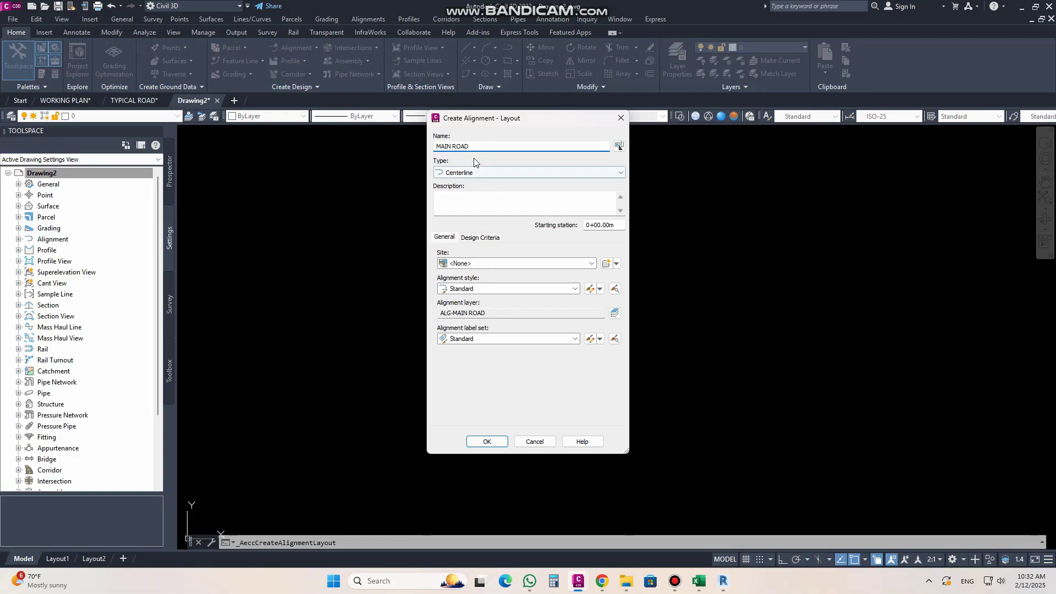
pyautogui.click(487, 442)
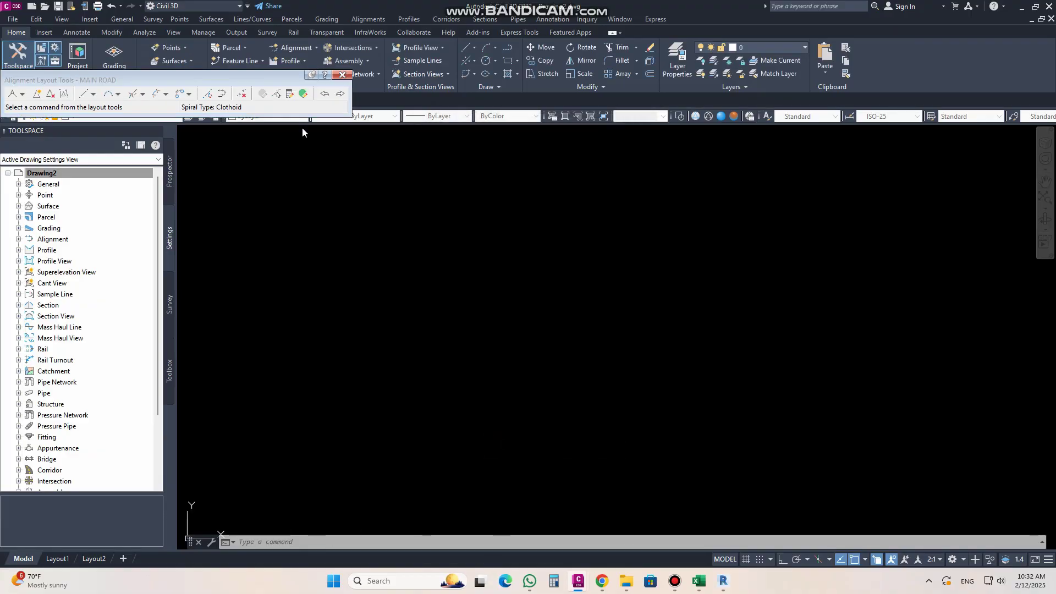
# - Close the alignment layout tools, then set the Alignment object's layer modifier to Prefix in Drawing2's settings and accept them
pyautogui.click(343, 75)
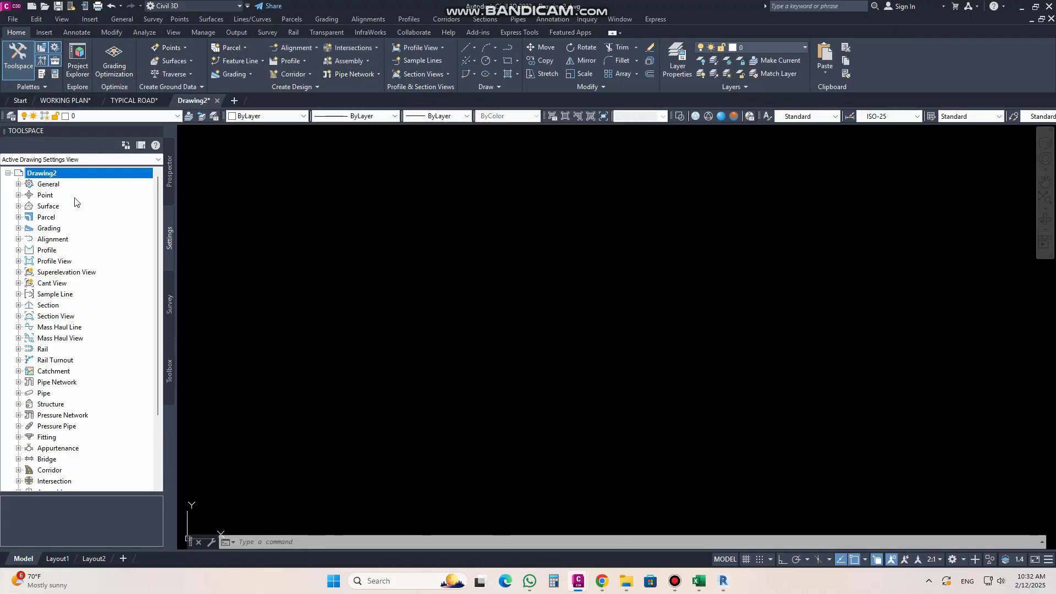
pyautogui.rightClick(72, 179)
pyautogui.click(96, 179)
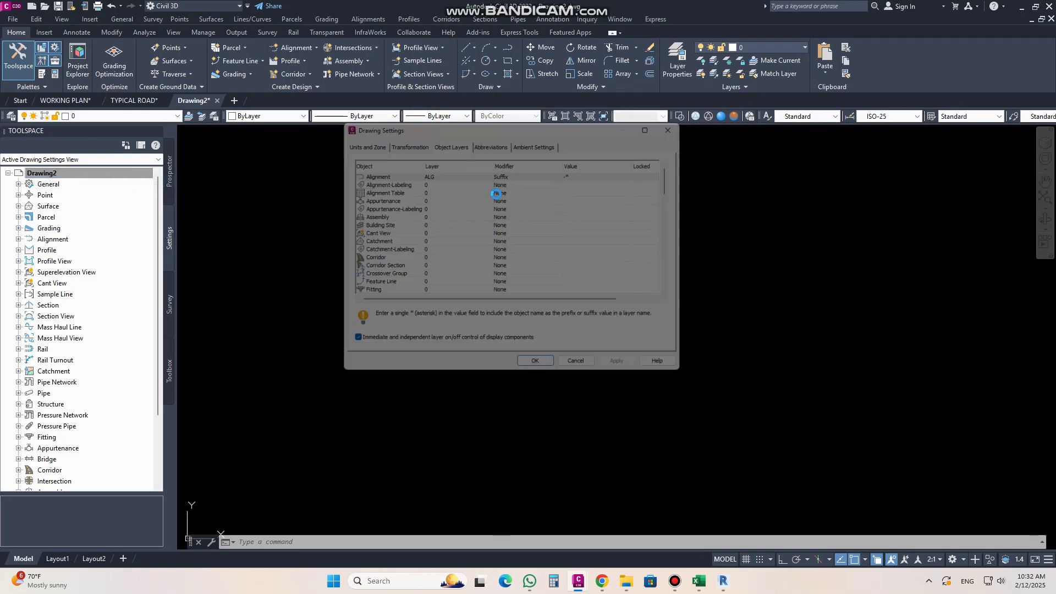
pyautogui.click(557, 175)
pyautogui.click(530, 176)
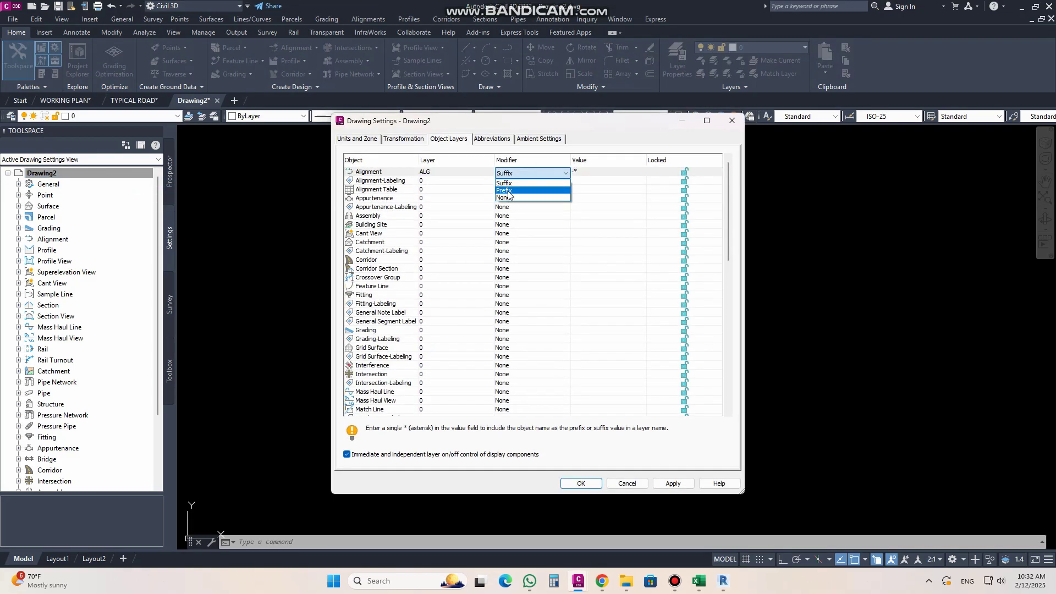
pyautogui.click(512, 185)
pyautogui.click(673, 483)
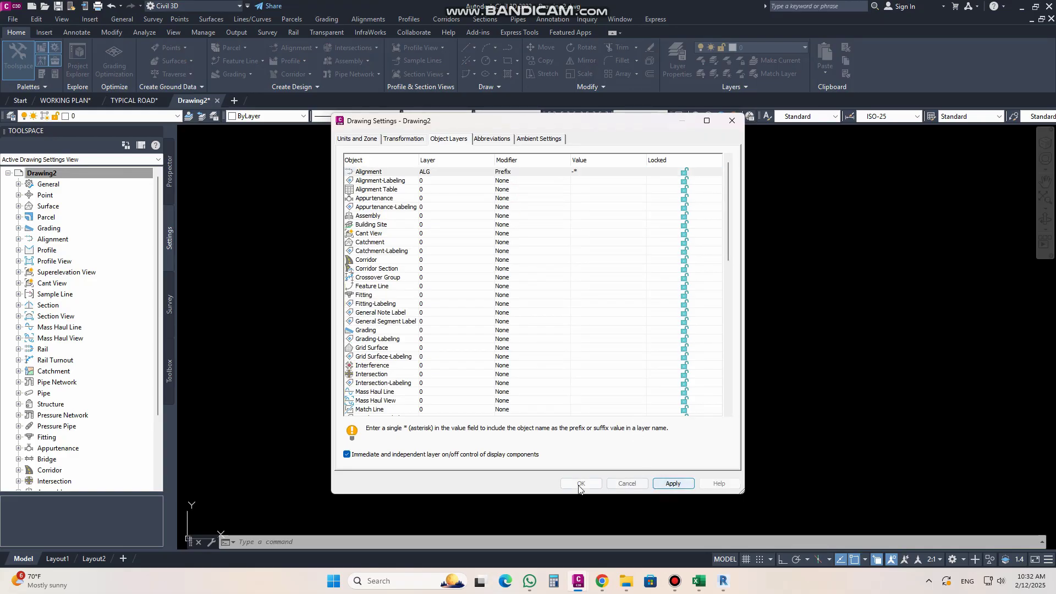
pyautogui.click(581, 483)
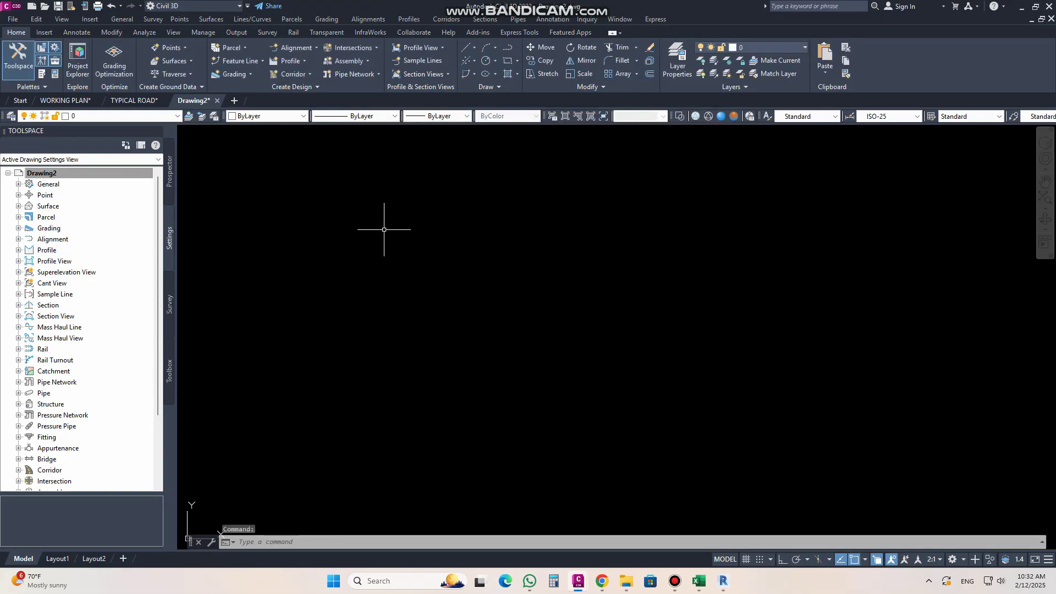
# - Start a new alignment layout named MAIN ROAD to check how the prefix forms its layer name, and close it without creating anything
pyautogui.click(295, 54)
pyautogui.click(345, 66)
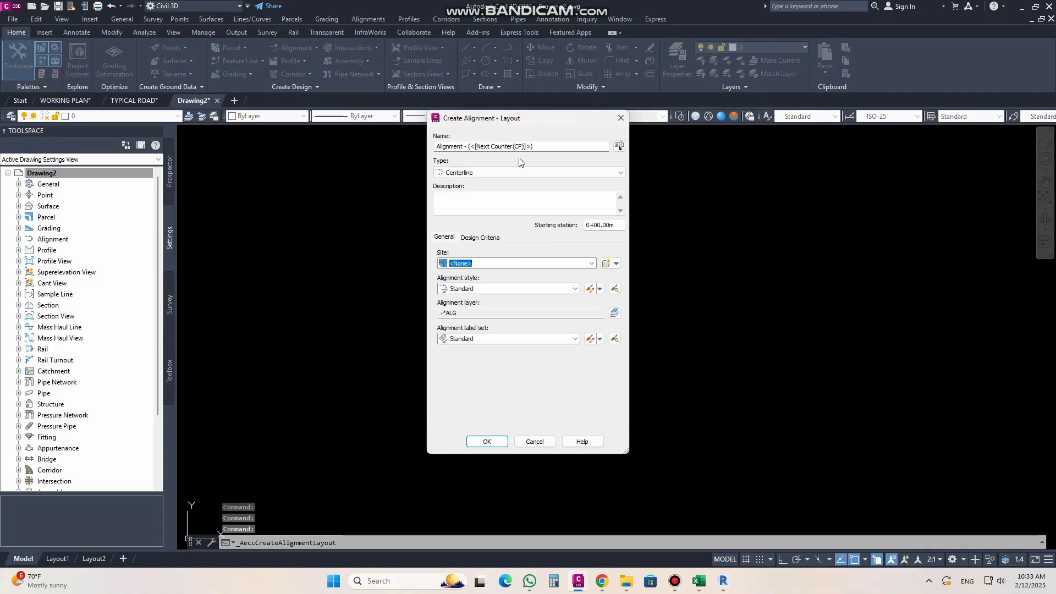
pyautogui.moveTo(538, 147); pyautogui.dragTo(324, 154)
pyautogui.write('MAIN ROAD')
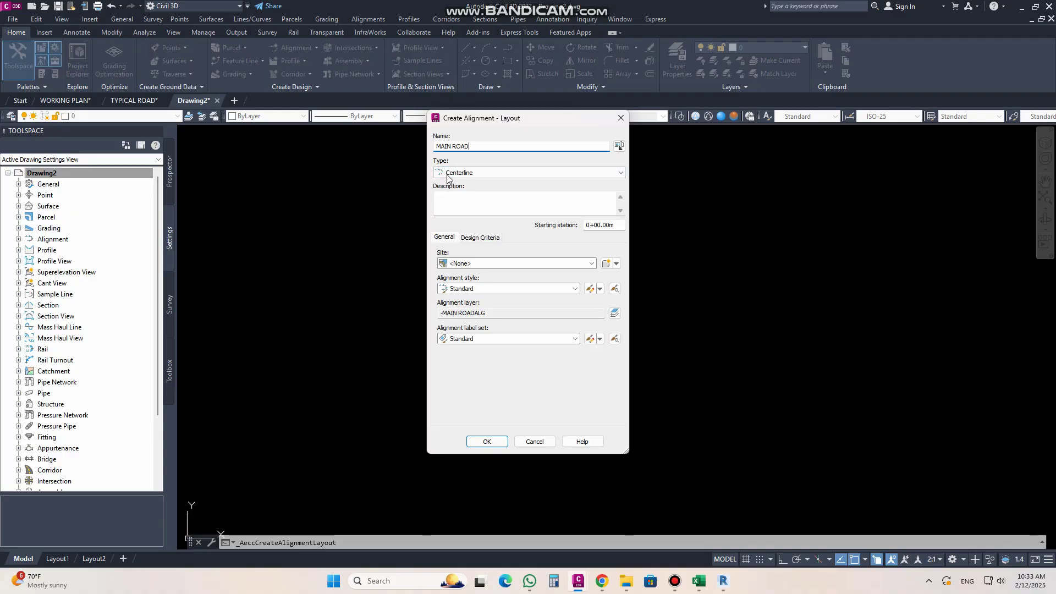
pyautogui.click(620, 117)
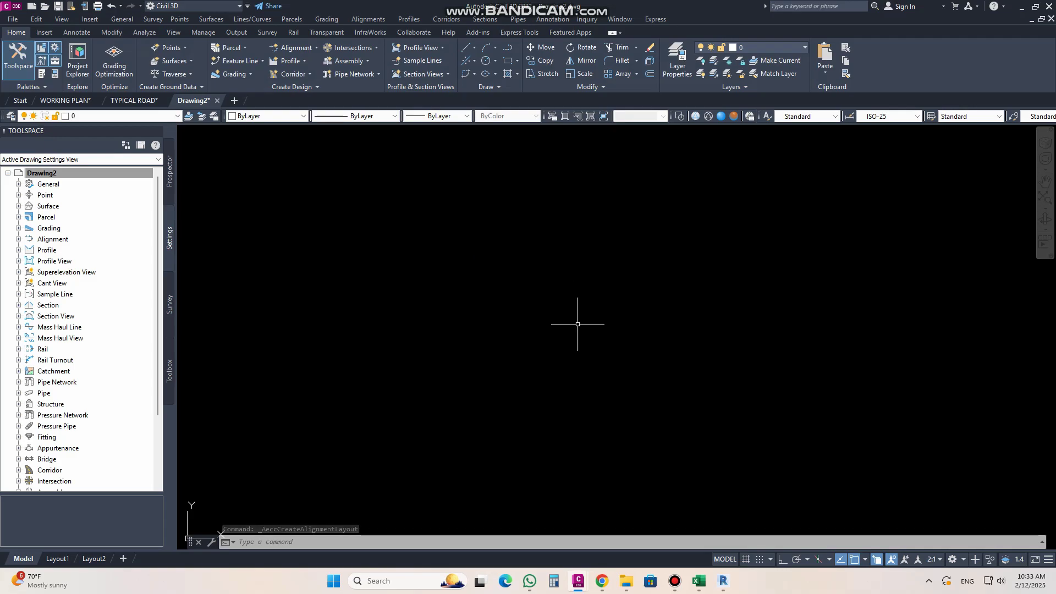
# - Set the Alignment object's layer modifier back to Suffix in Drawing2's object layer settings
pyautogui.click(98, 175)
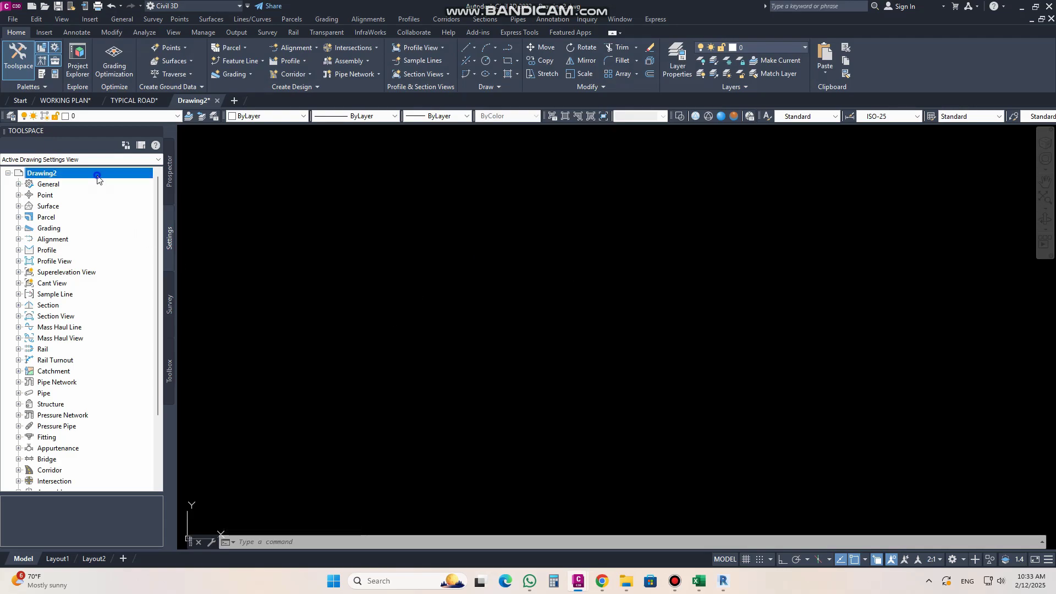
pyautogui.rightClick(98, 176)
pyautogui.click(124, 183)
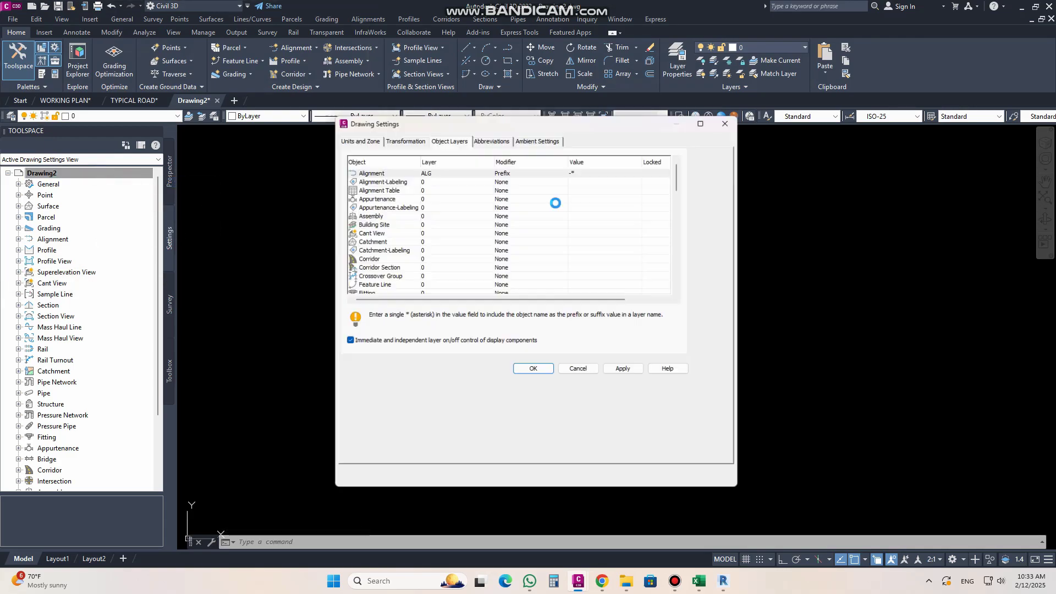
pyautogui.click(533, 172)
pyautogui.click(522, 191)
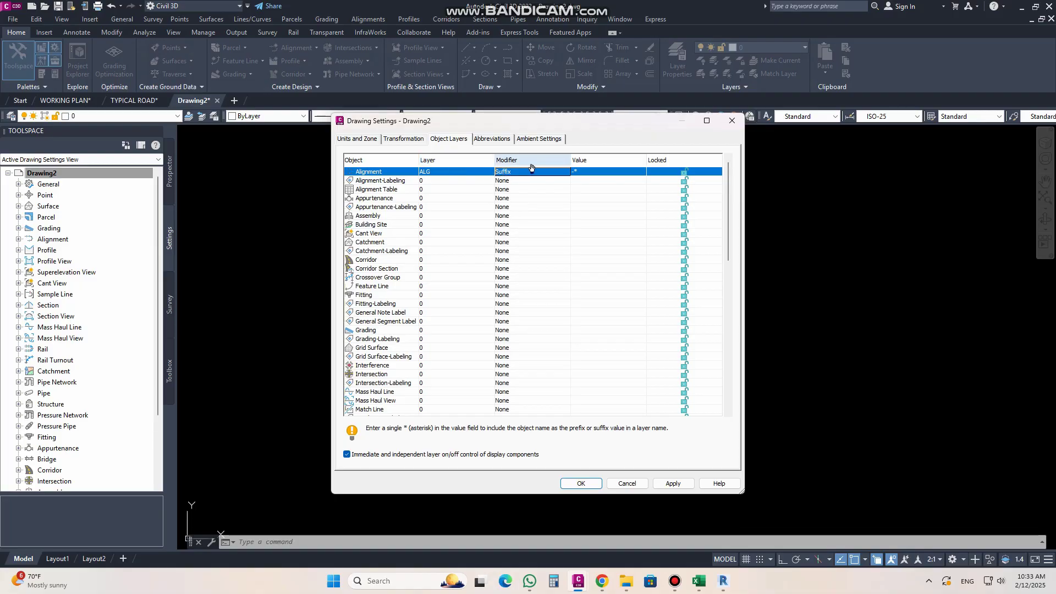
# - Open the layer selection for the Alignment object and view the drawings available as layer source
pyautogui.click(454, 175)
pyautogui.click(389, 160)
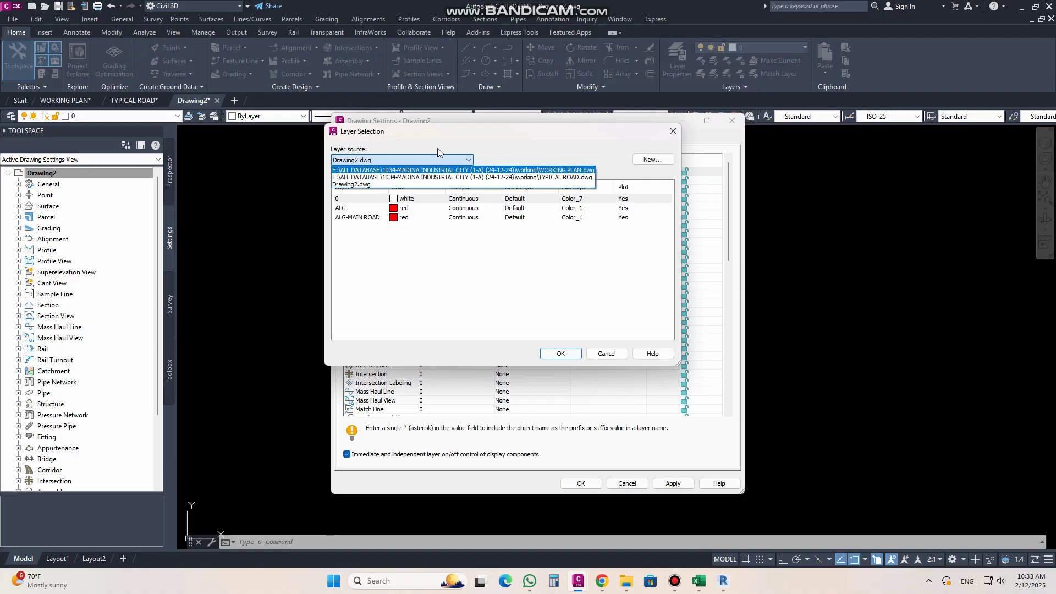